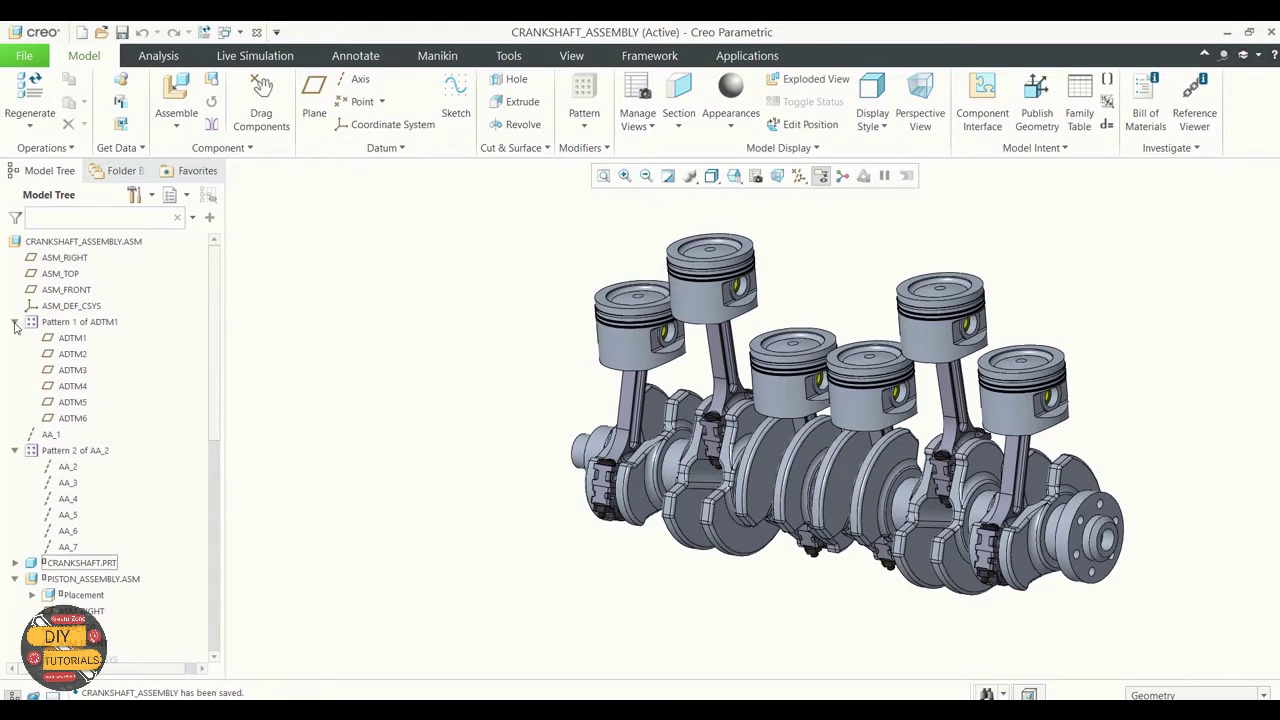
# Collapse Pattern 1 of ADTM1, Pattern 2 of AA_2 and both expanded PISTON_ASSEMBLY.ASM entries.
pyautogui.click(15, 322)
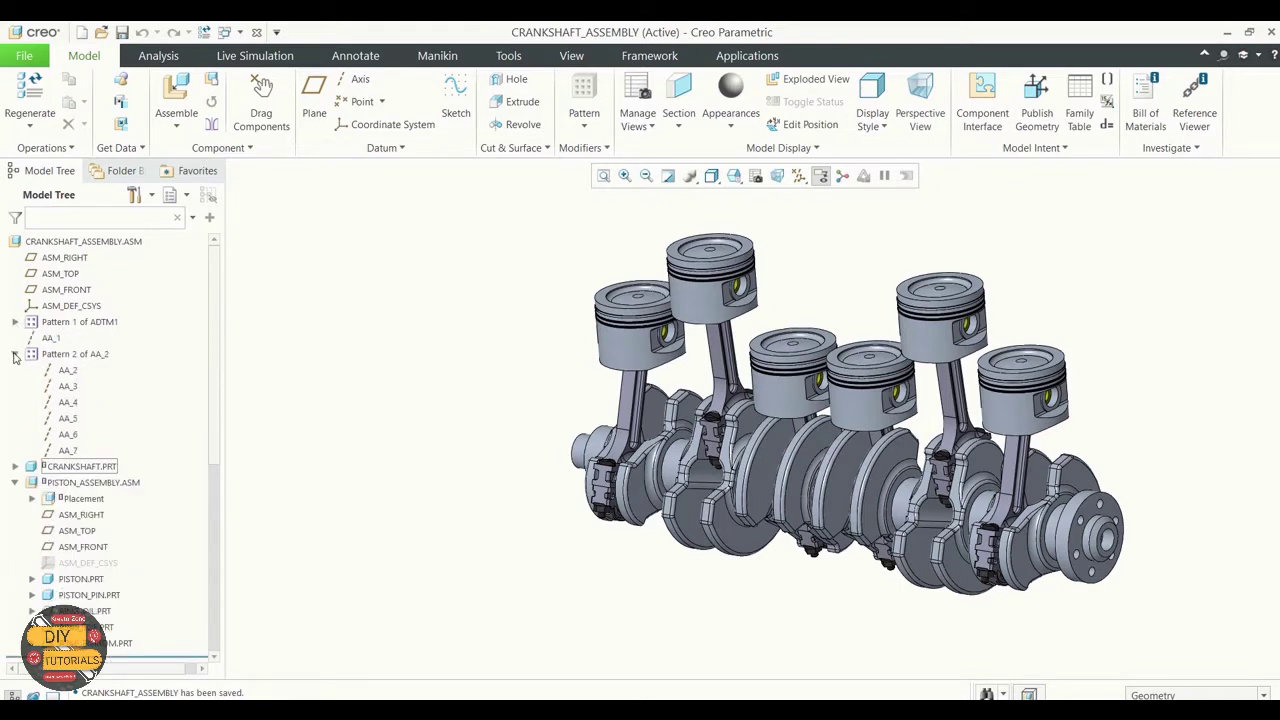
pyautogui.click(15, 354)
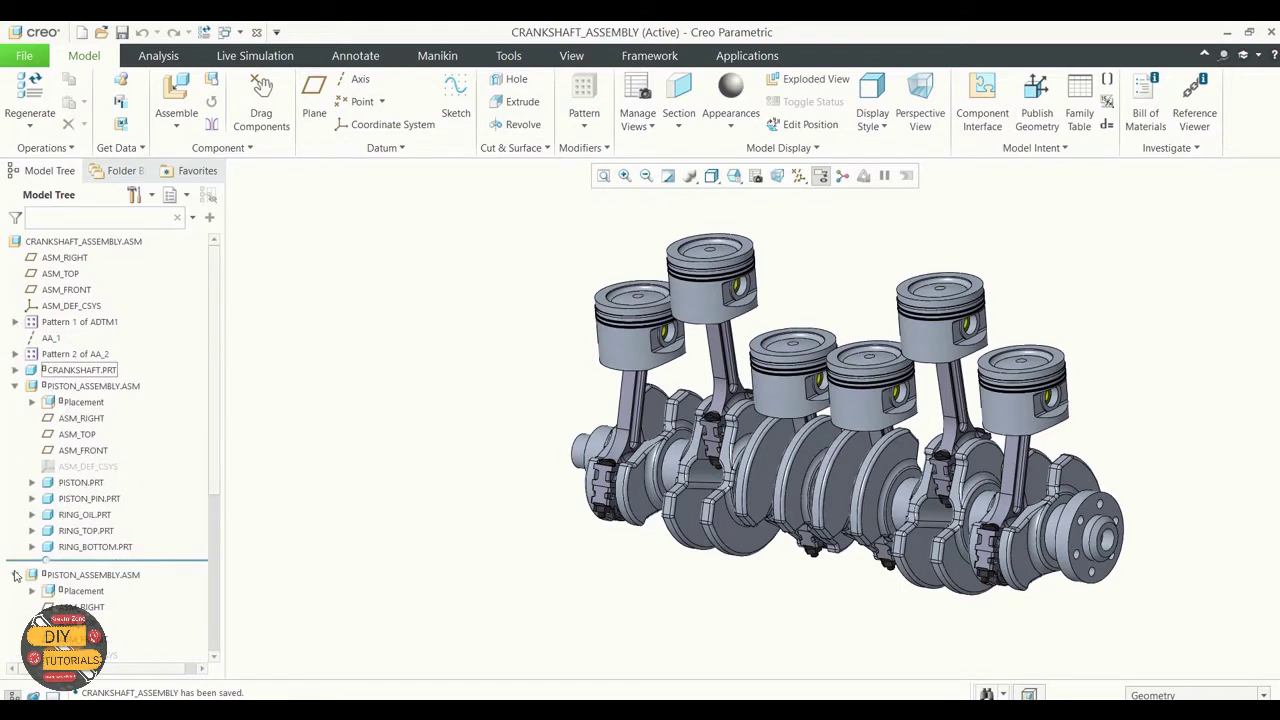
pyautogui.scroll(-3, 120, 480)
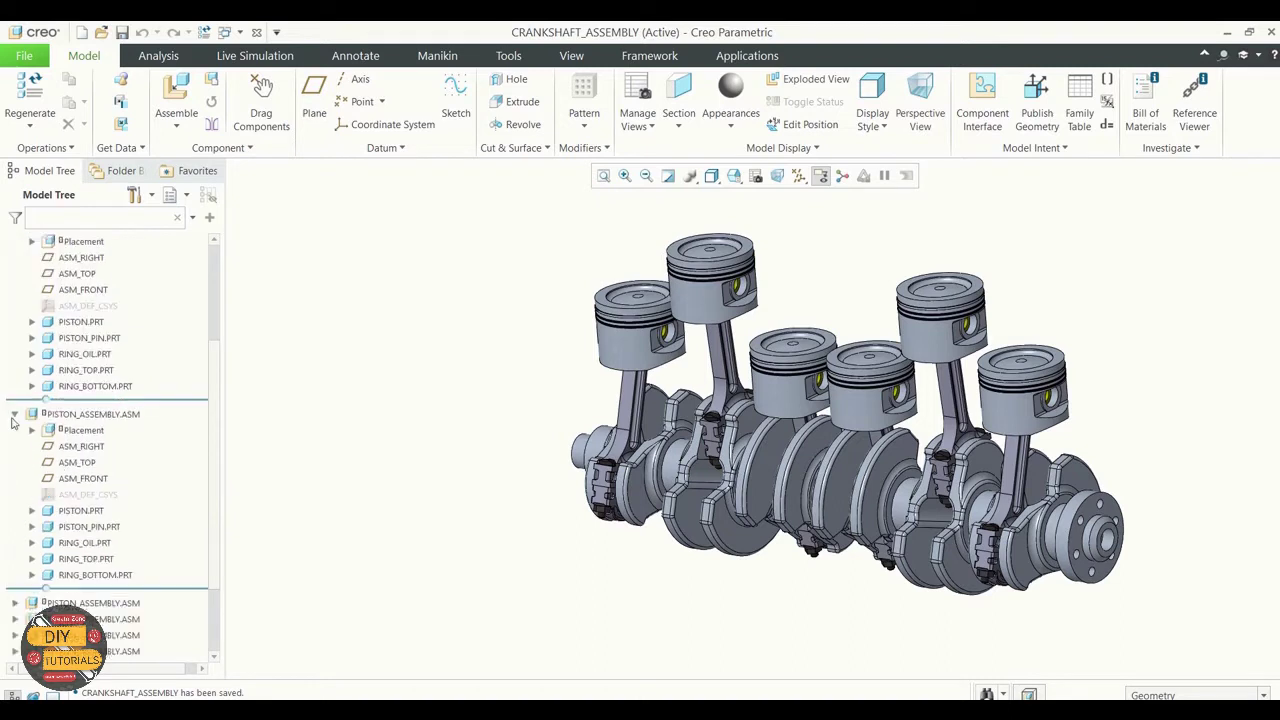
pyautogui.click(15, 414)
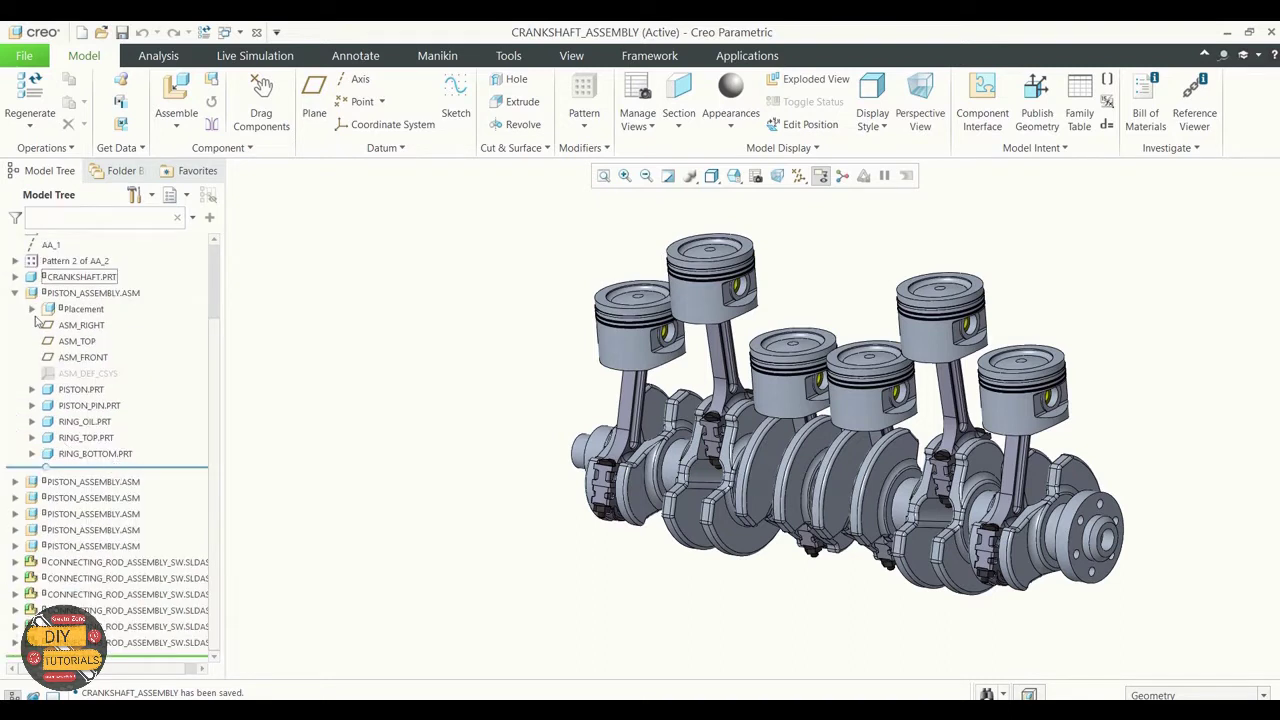
pyautogui.click(15, 292)
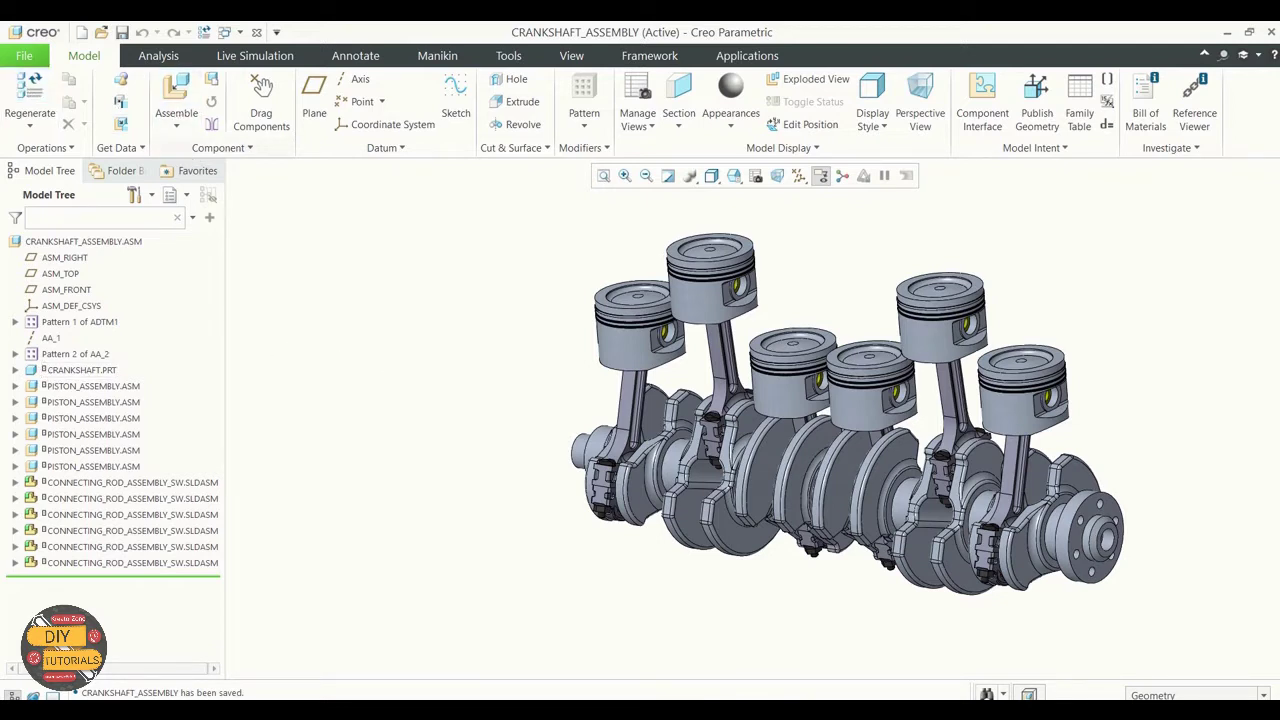
# Erase not-displayed objects, including CONNECTING_ROD_ASSEMBLY.ASM, from the session via Manage Session.
pyautogui.click(24, 55)
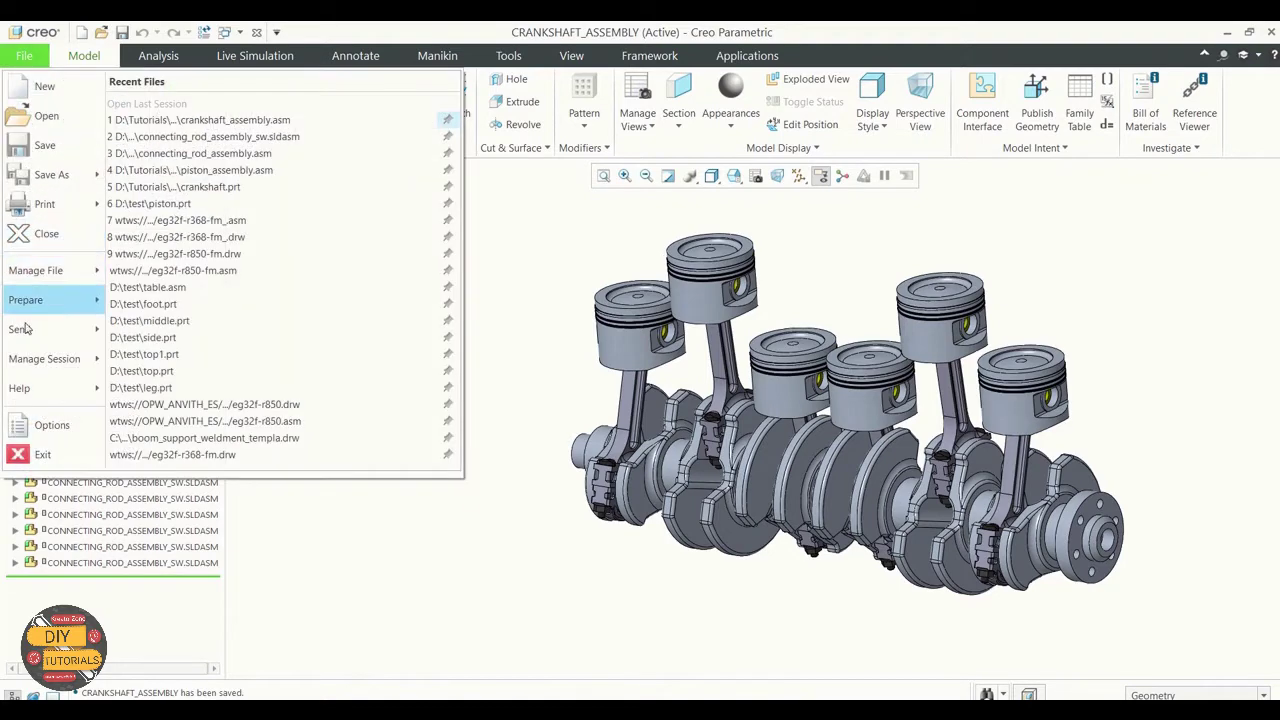
pyautogui.moveTo(50, 358)
pyautogui.click(195, 156)
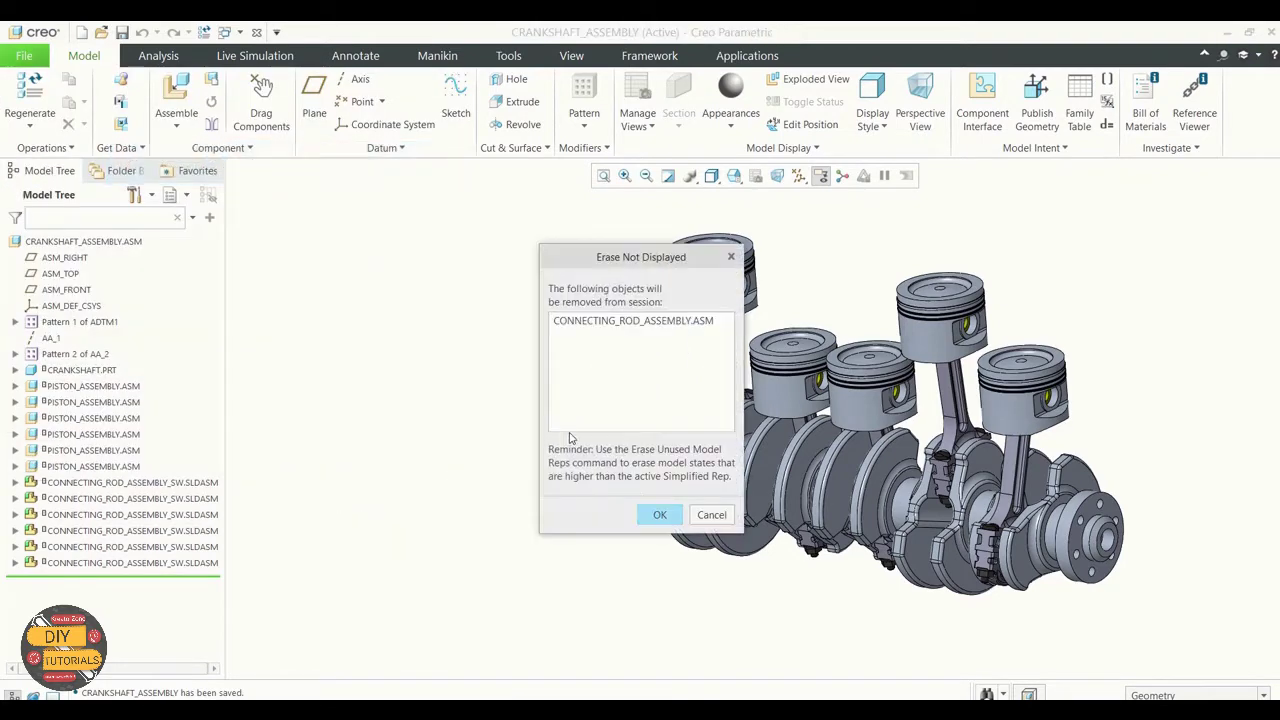
pyautogui.click(659, 515)
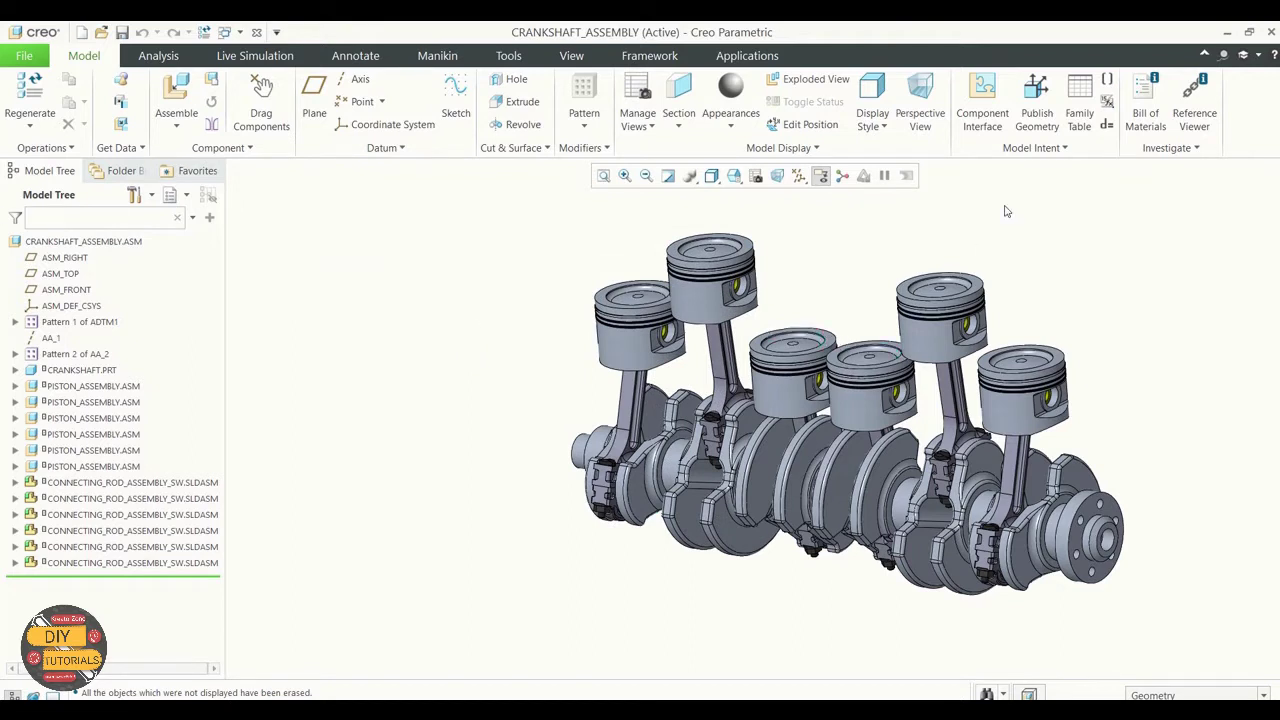
# Switch to the Mechanism application and begin a new servo motor.
pyautogui.click(747, 55)
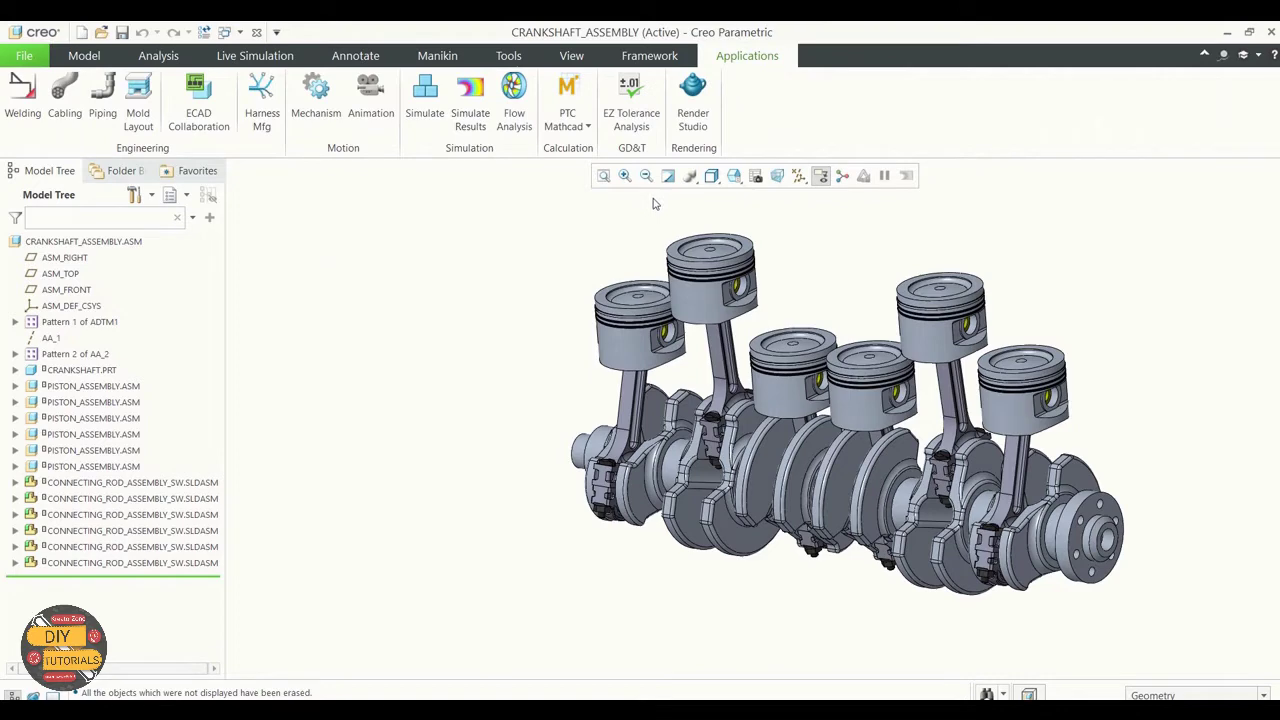
pyautogui.click(322, 106)
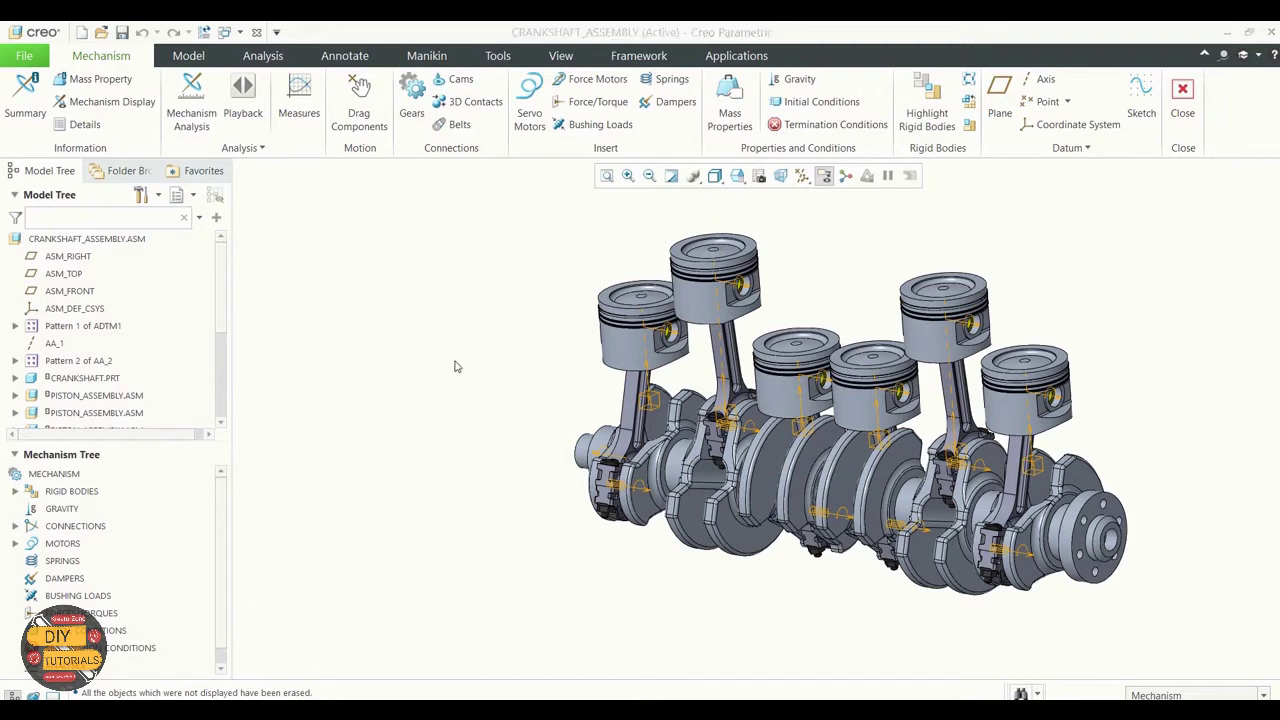
pyautogui.click(530, 105)
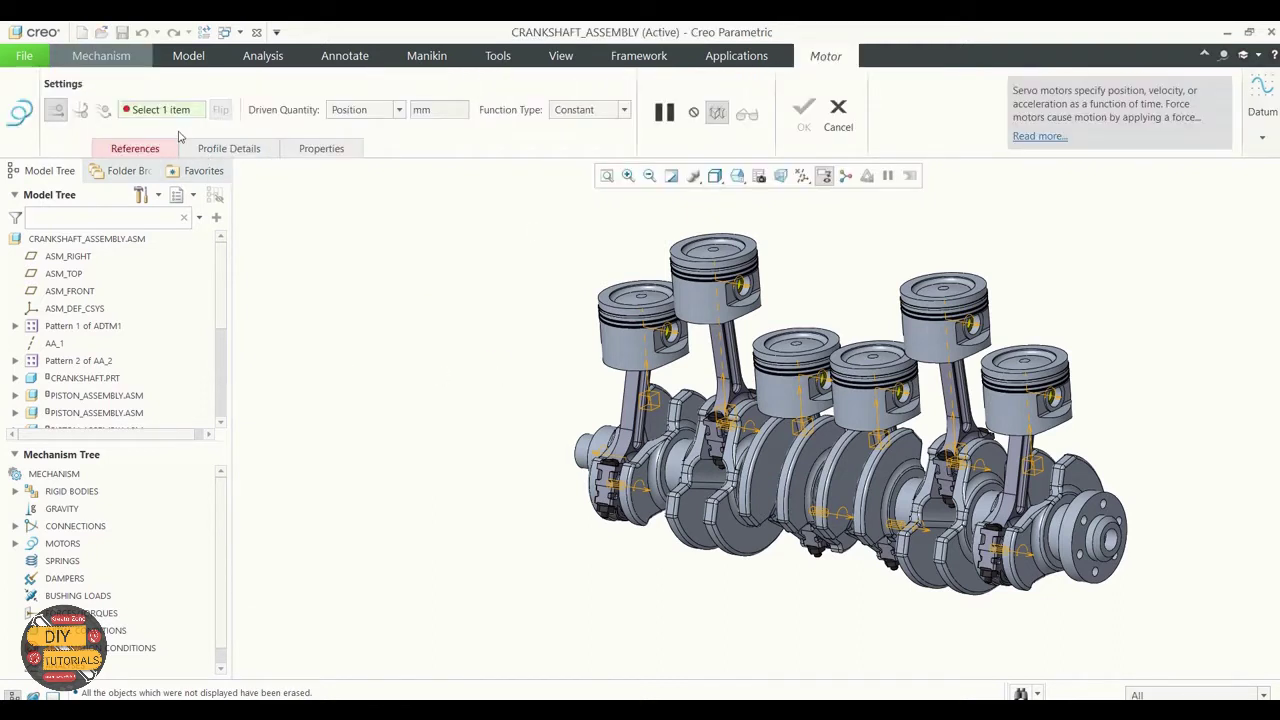
# Make Motor_1 drive the crankshaft end connection at a constant 45 deg/sec angular velocity.
pyautogui.moveTo(380, 402); pyautogui.dragTo(420, 409, button='middle')
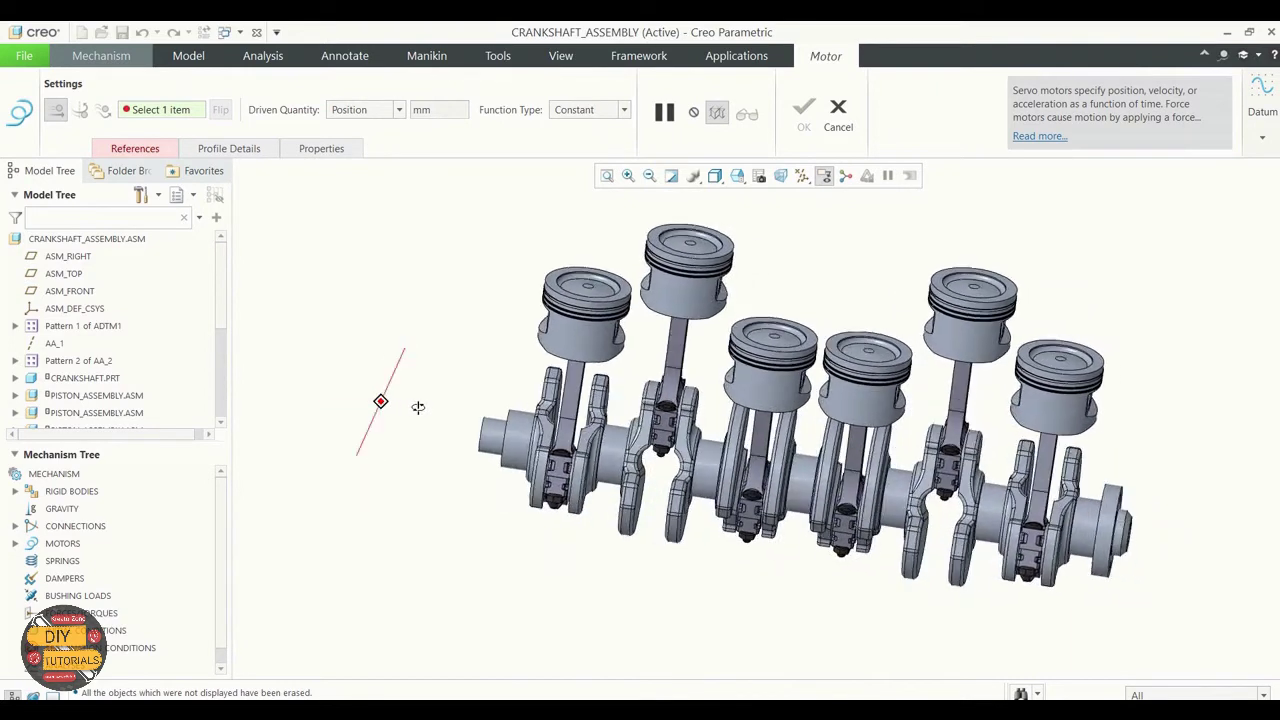
pyautogui.click(497, 437)
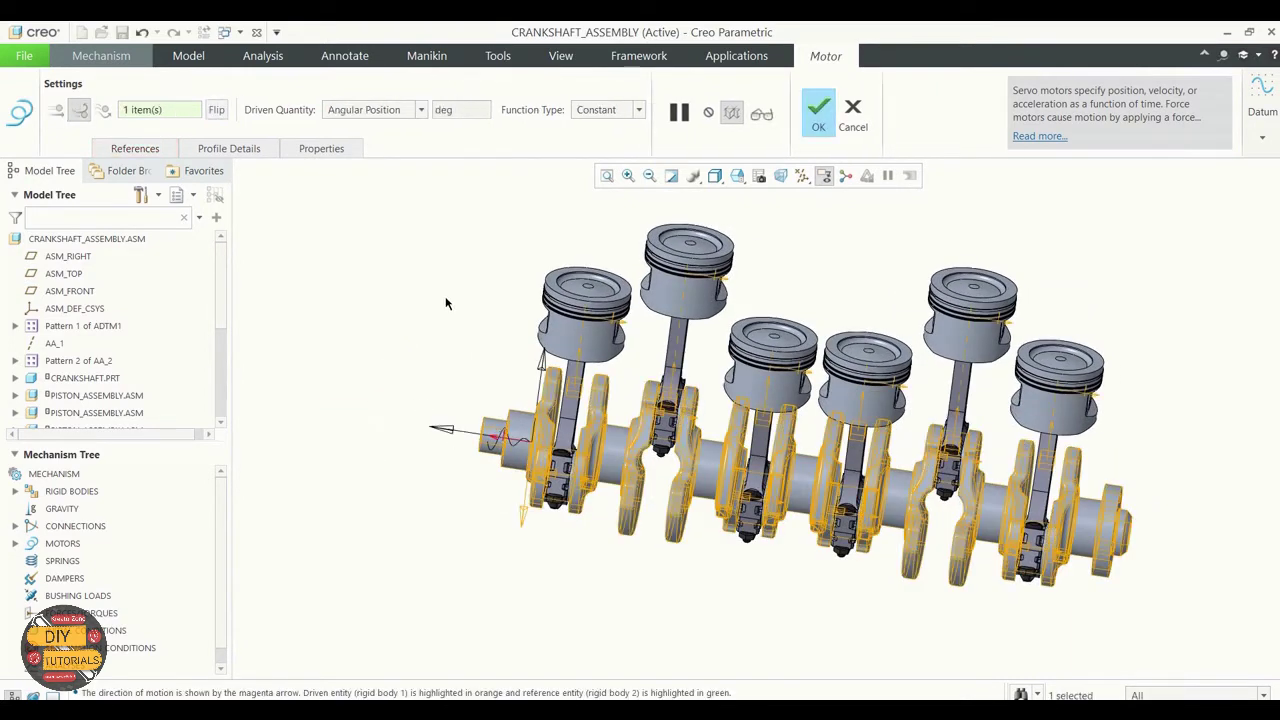
pyautogui.moveTo(447, 303); pyautogui.dragTo(440, 298, button='middle')
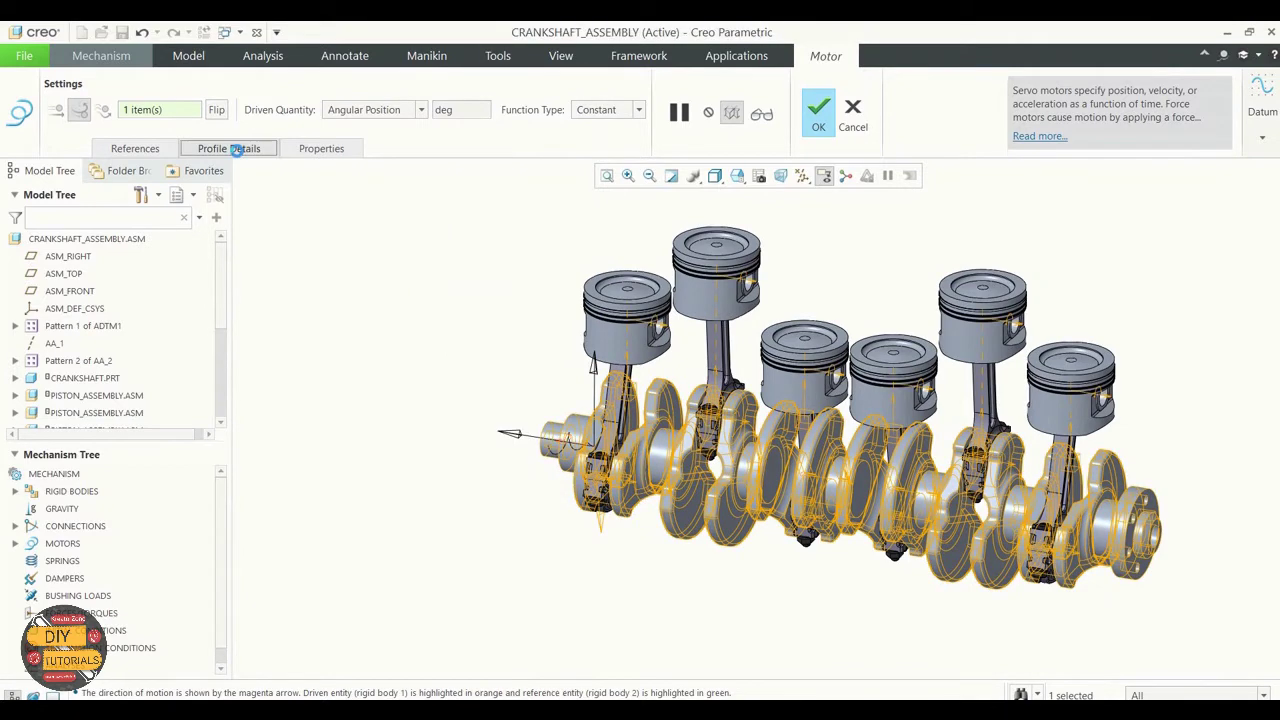
pyautogui.click(240, 149)
pyautogui.click(313, 204)
pyautogui.click(252, 234)
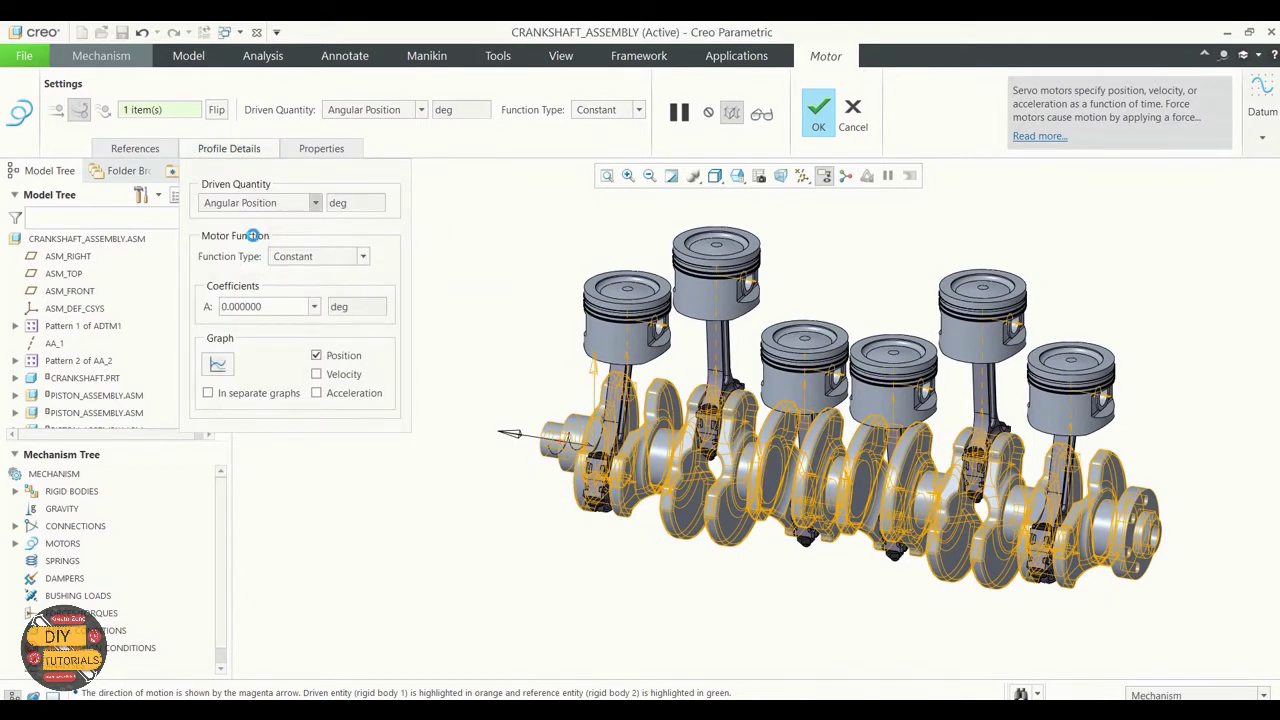
pyautogui.doubleClick(270, 351)
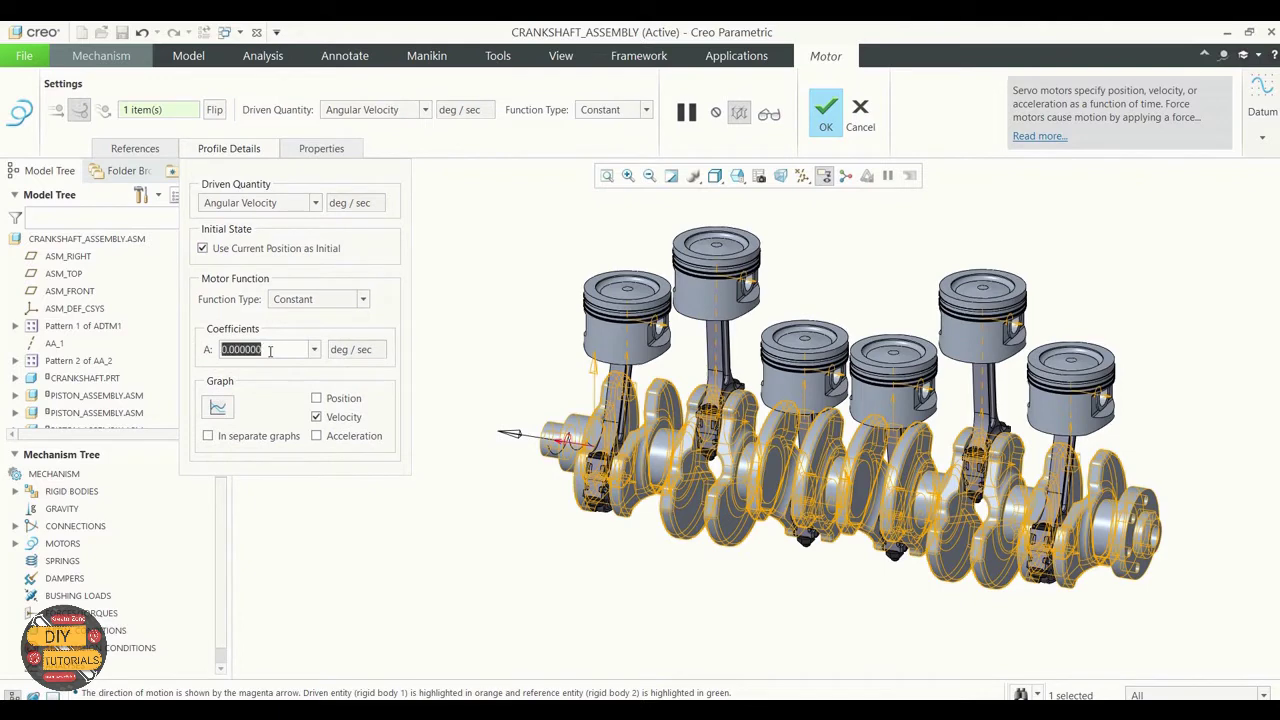
pyautogui.write('45')
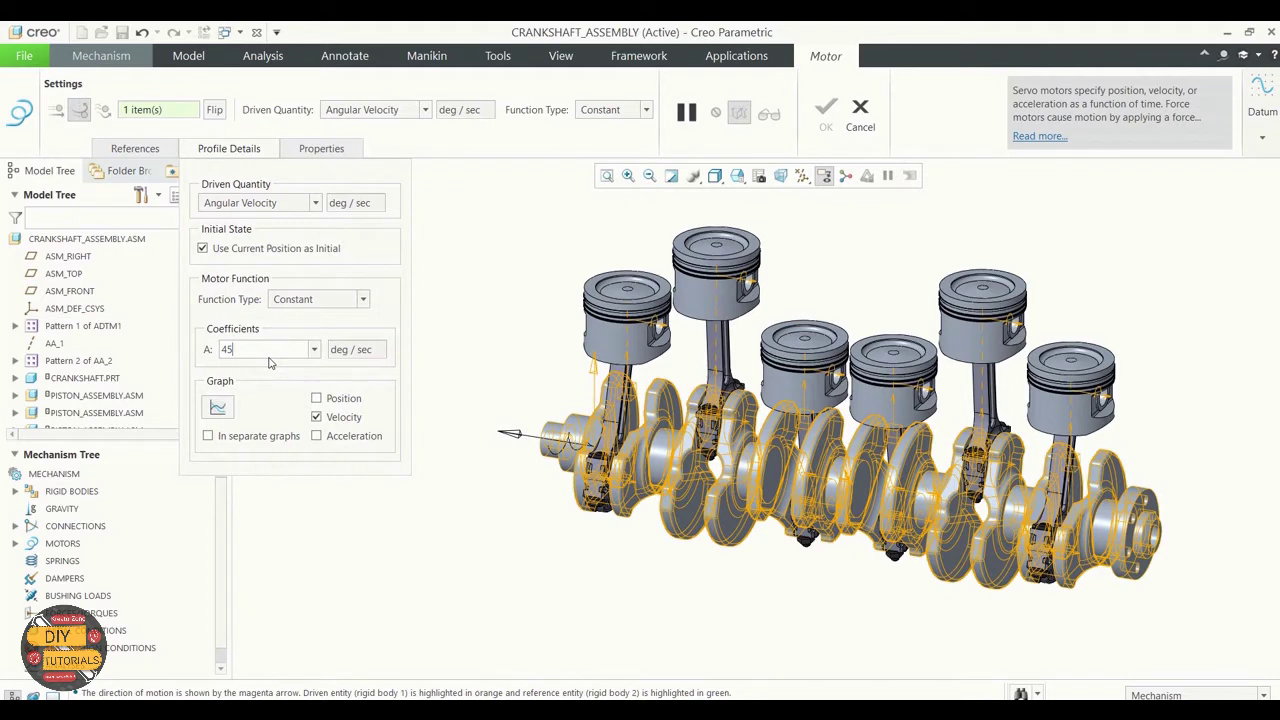
pyautogui.press('Return')
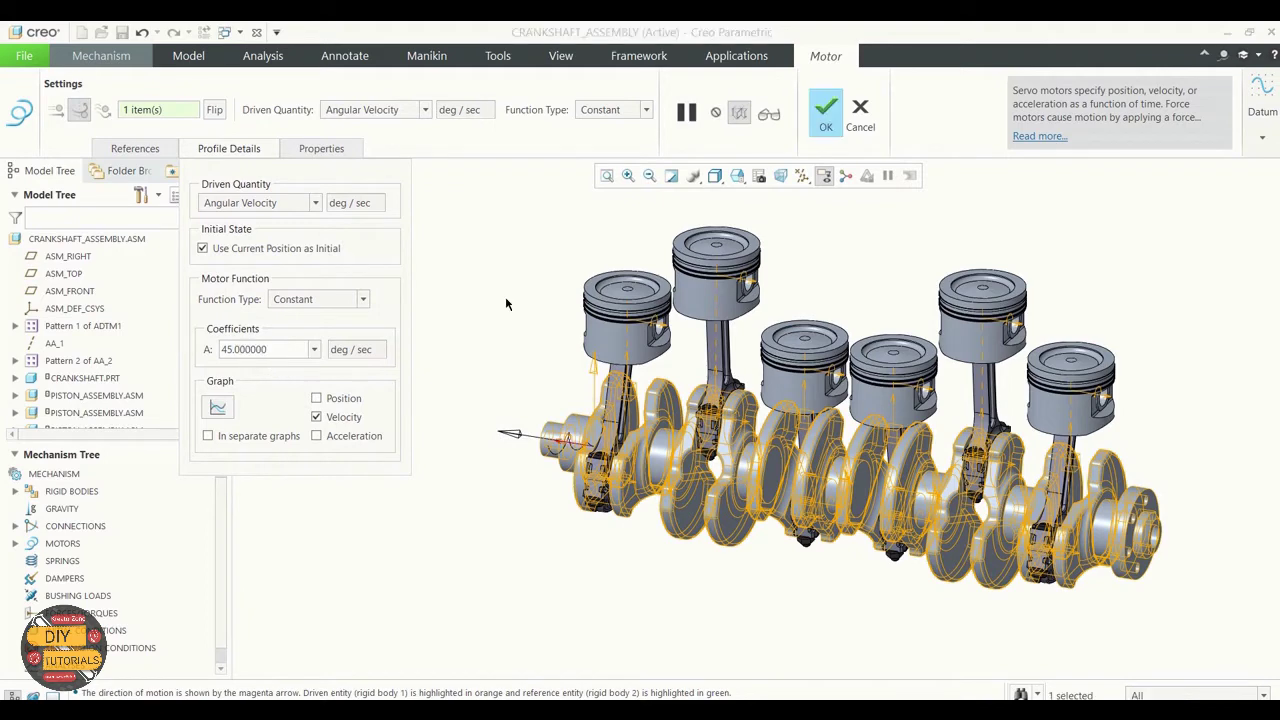
pyautogui.click(265, 150)
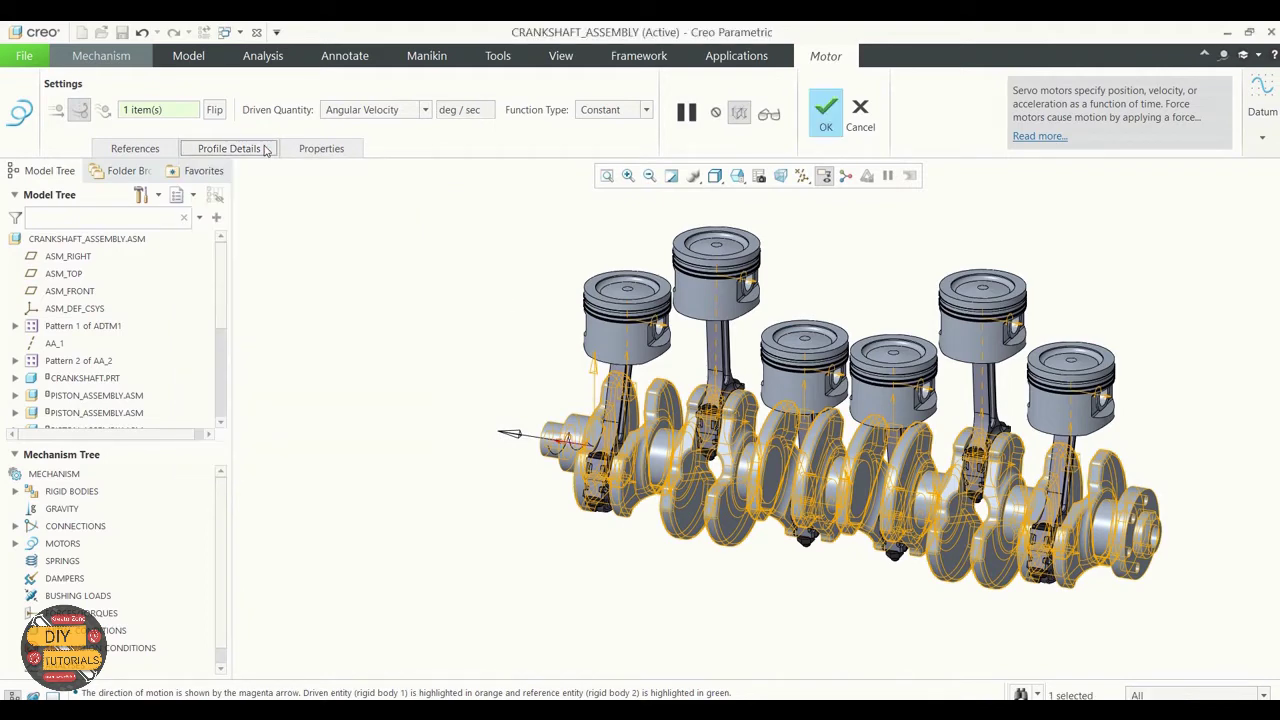
pyautogui.click(825, 113)
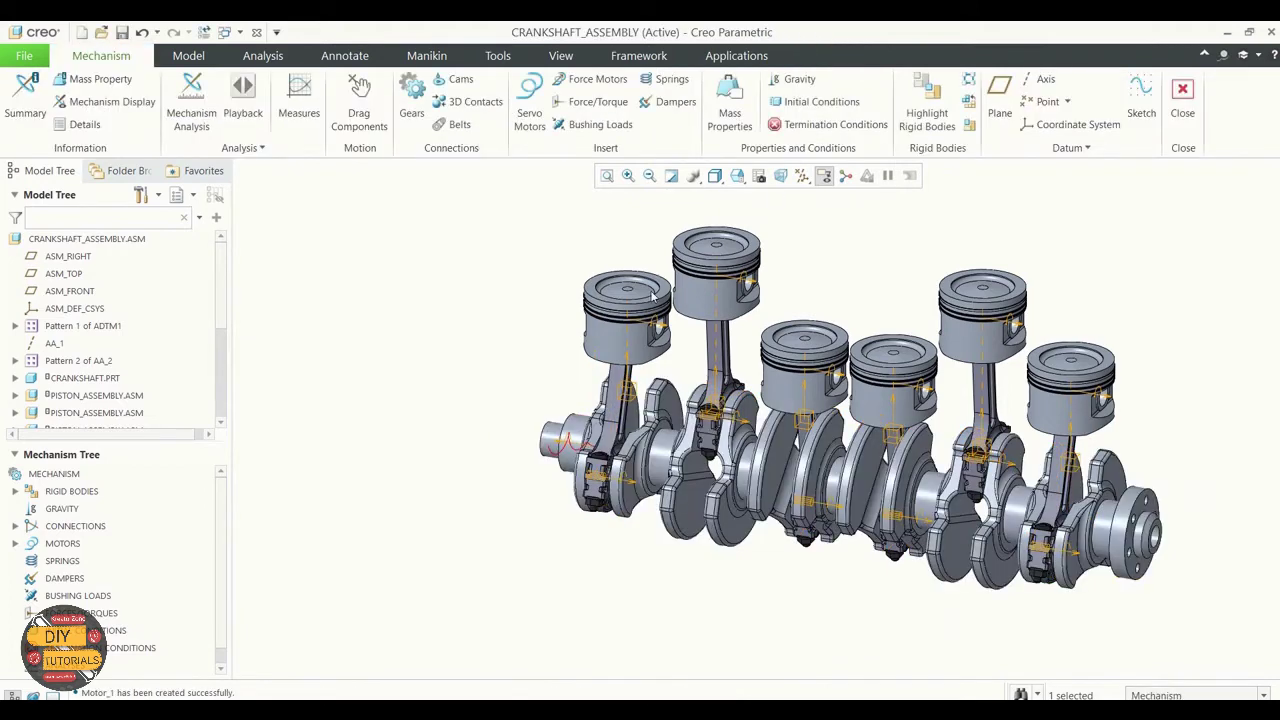
# Define a new Kinematic analysis named motion.
pyautogui.click(177, 107)
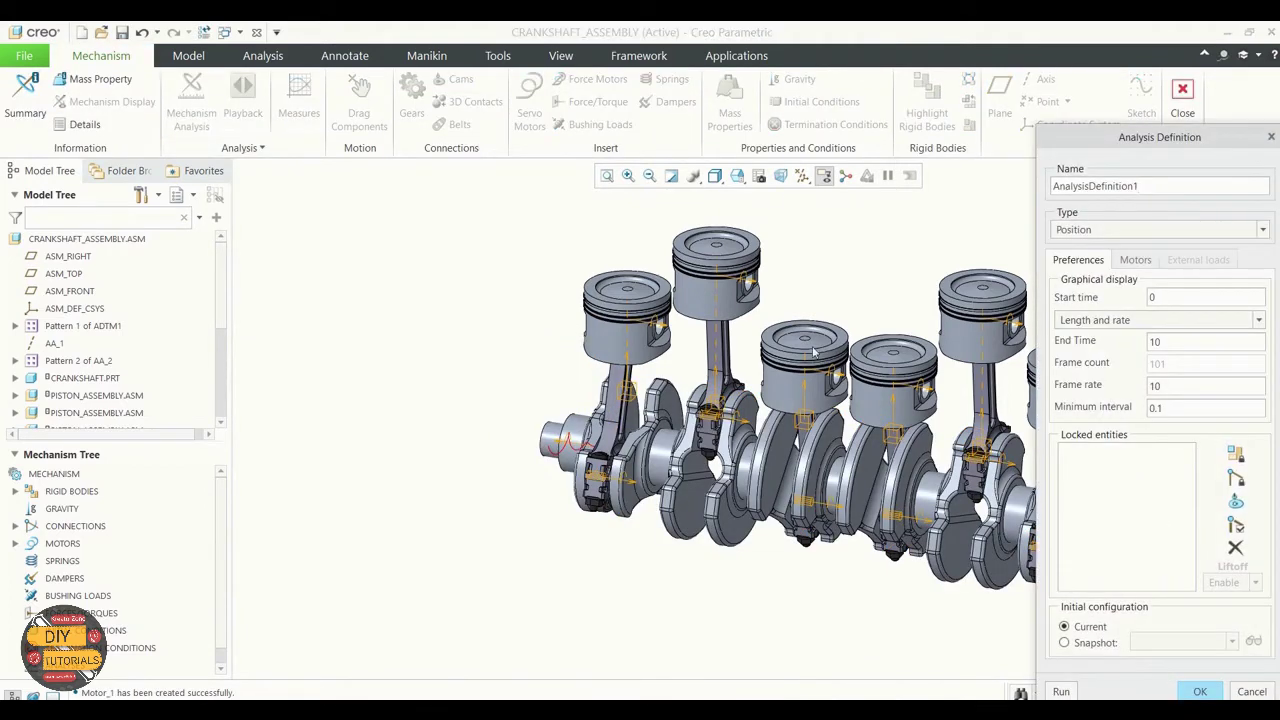
pyautogui.moveTo(1149, 187); pyautogui.dragTo(1045, 188)
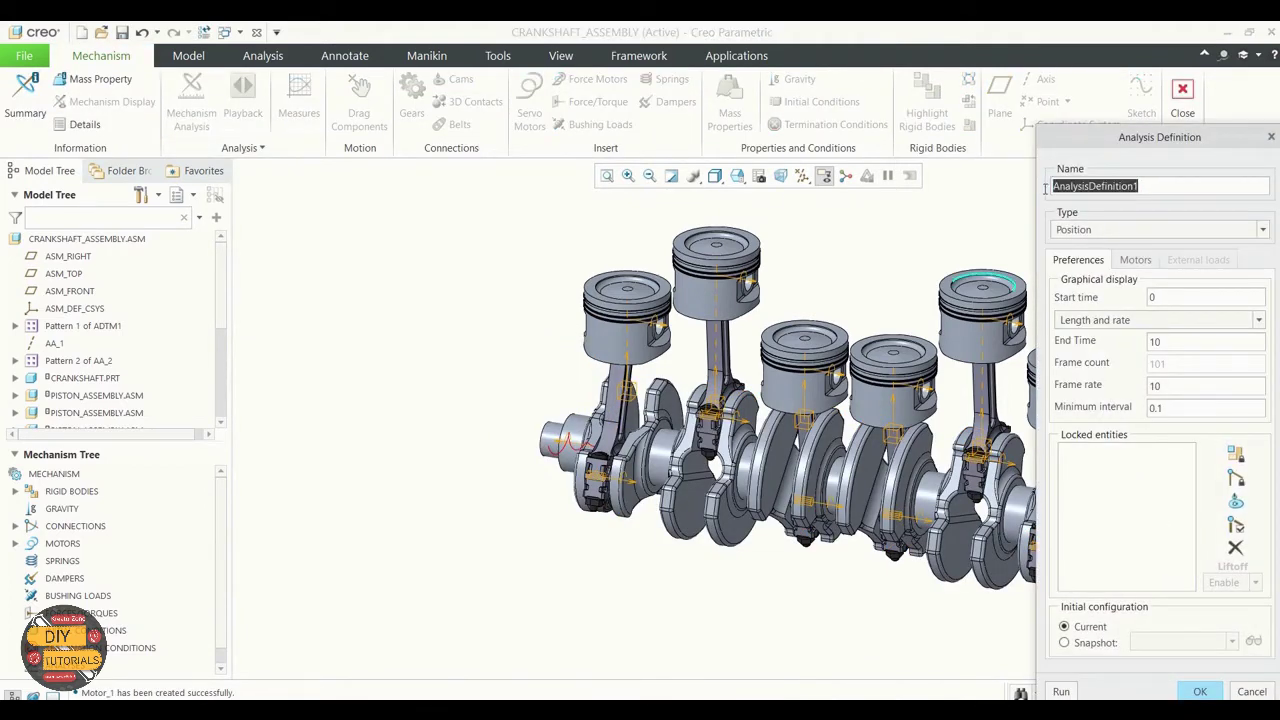
pyautogui.moveTo(1131, 144); pyautogui.dragTo(625, 102)
pyautogui.press('BackSpace')
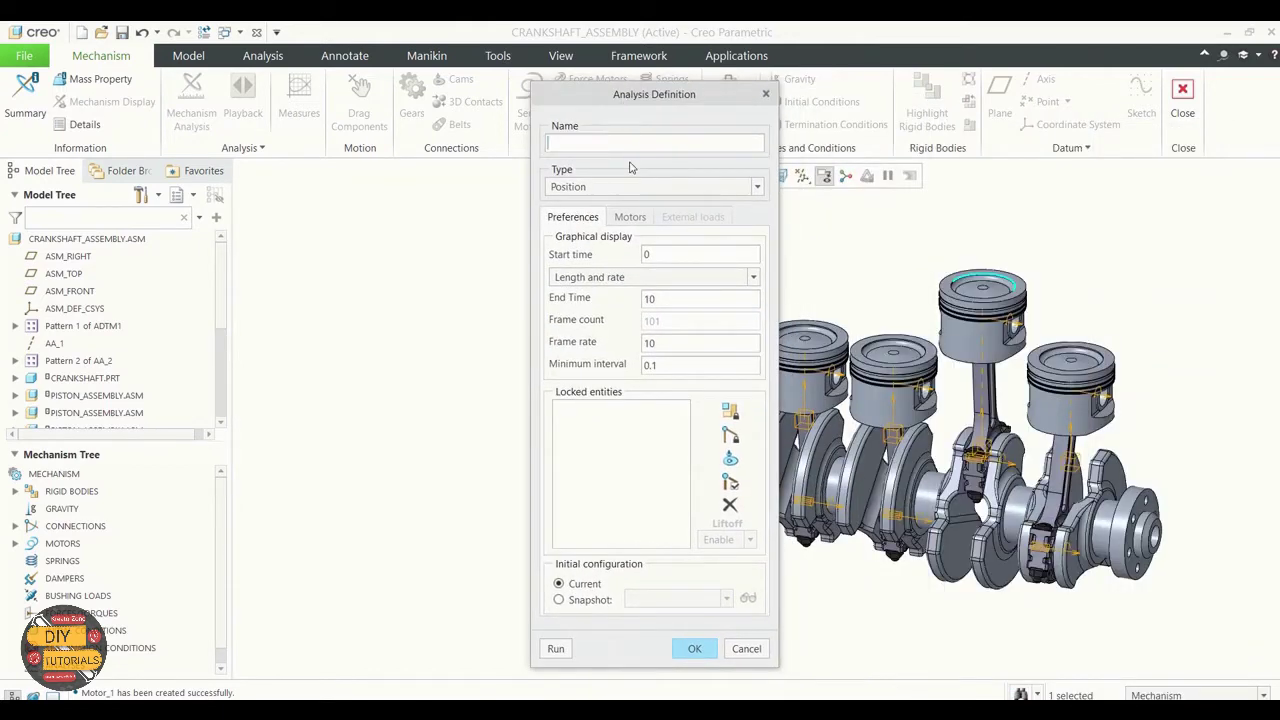
pyautogui.write('motion')
pyautogui.click(668, 188)
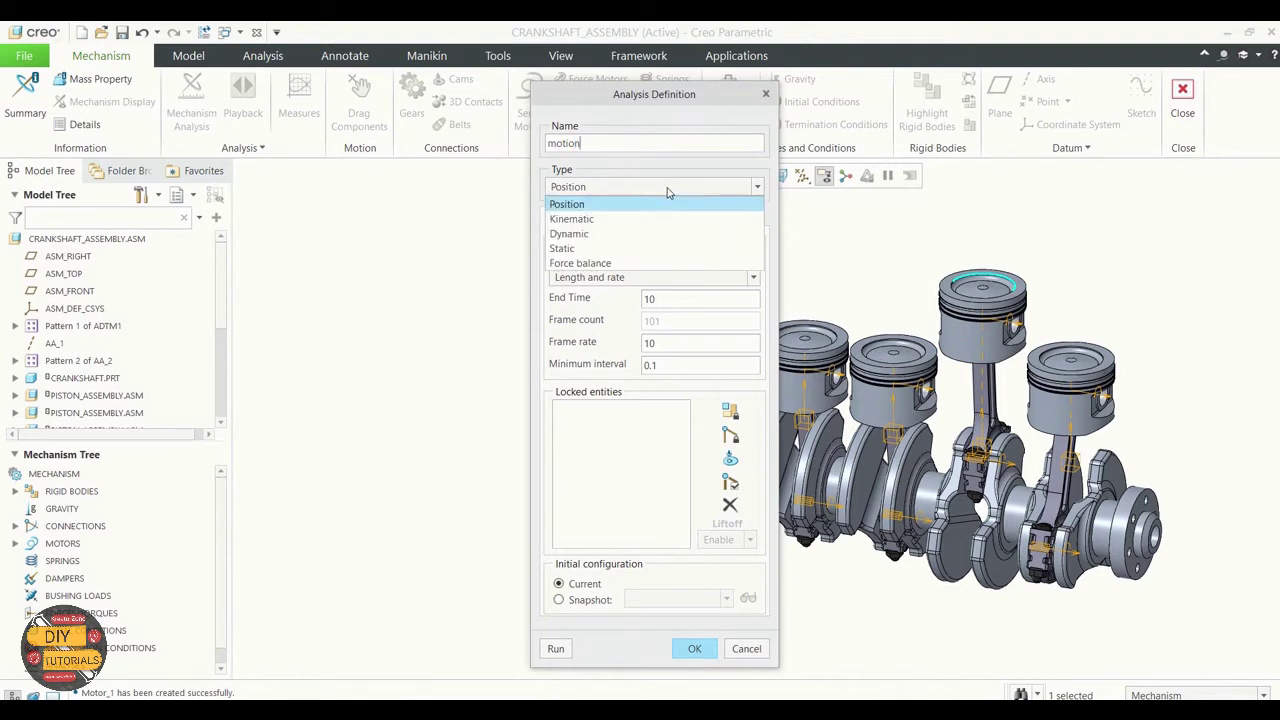
pyautogui.click(619, 220)
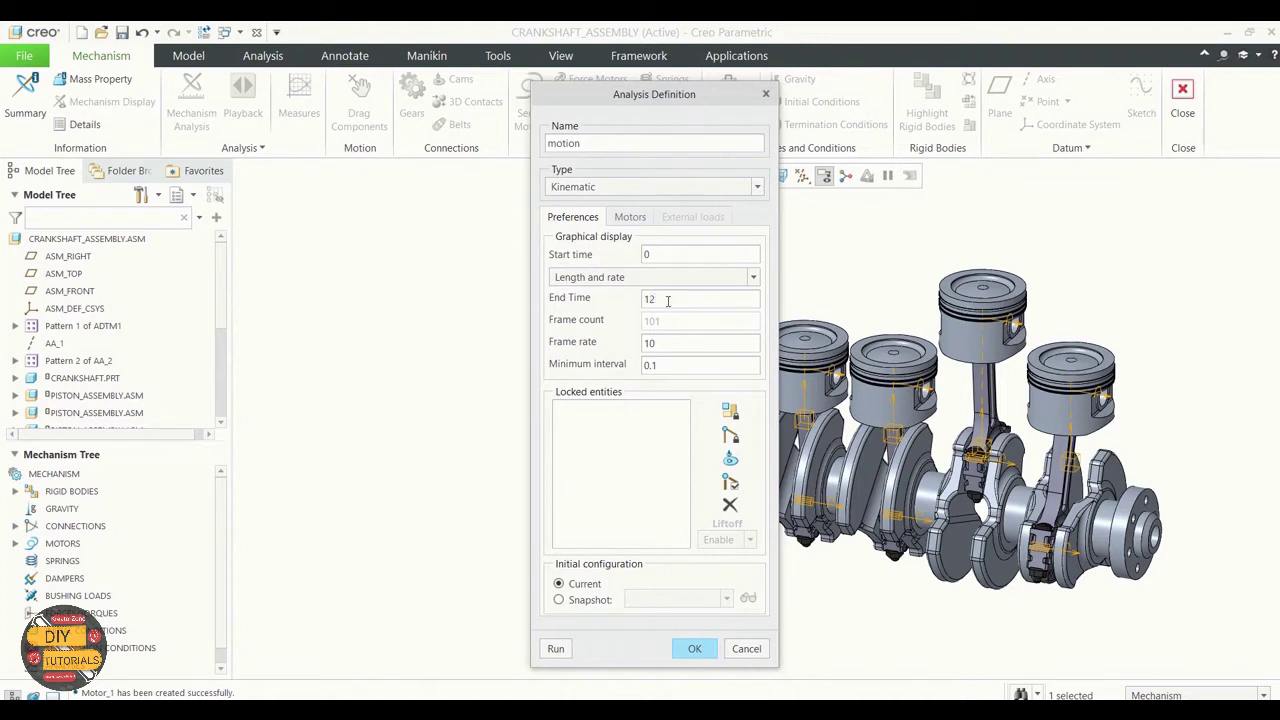
# Run the analysis to 12 seconds, overwrite the old result set, and keep it.
pyautogui.click(556, 649)
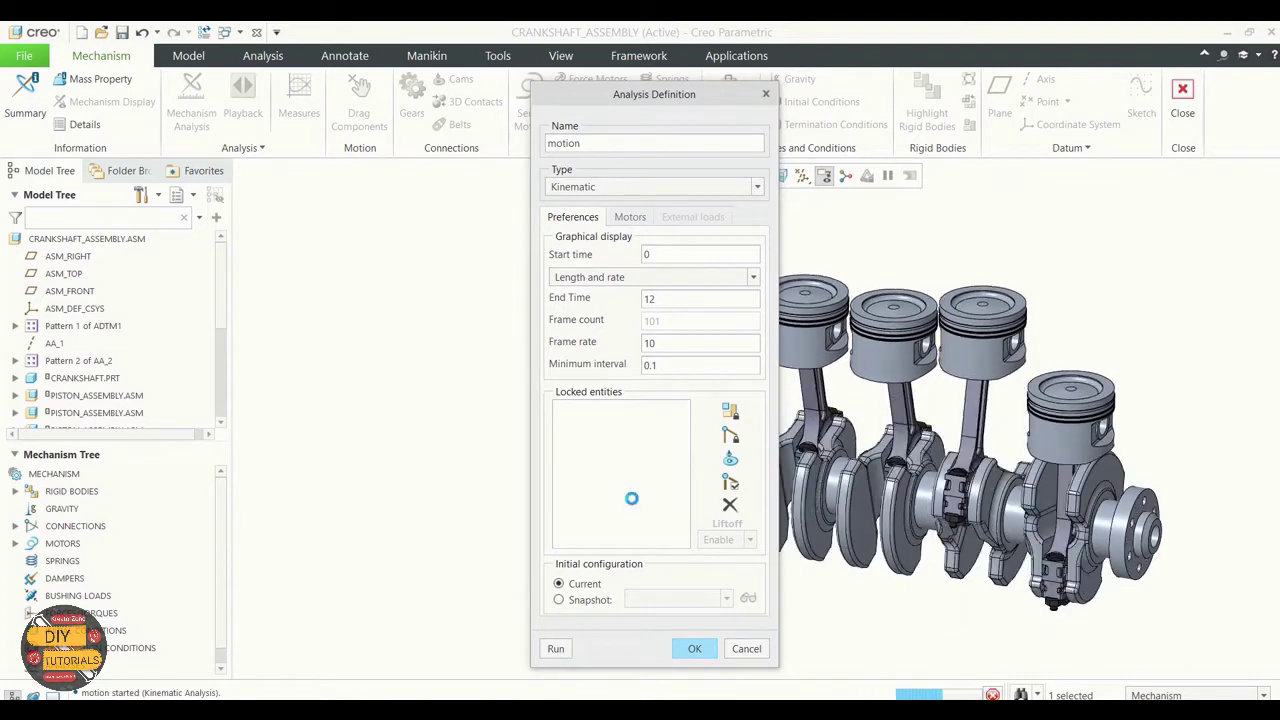
pyautogui.moveTo(678, 93); pyautogui.dragTo(385, 65)
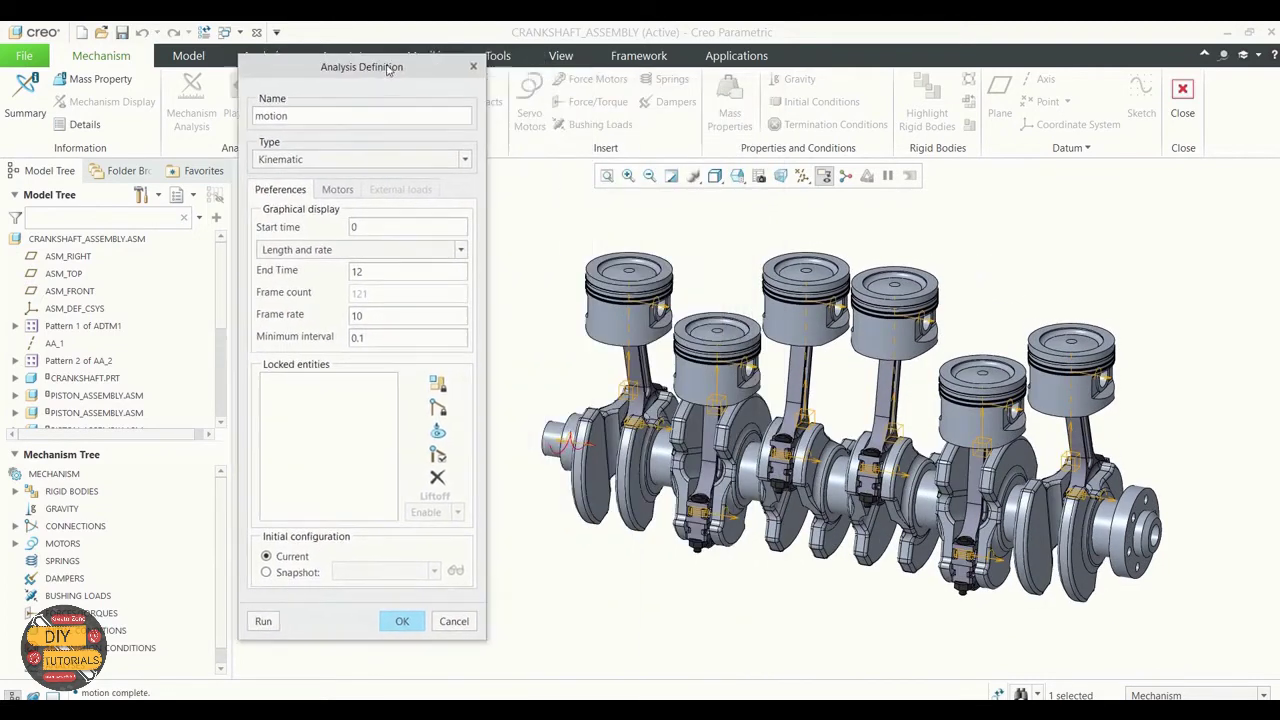
pyautogui.click(262, 621)
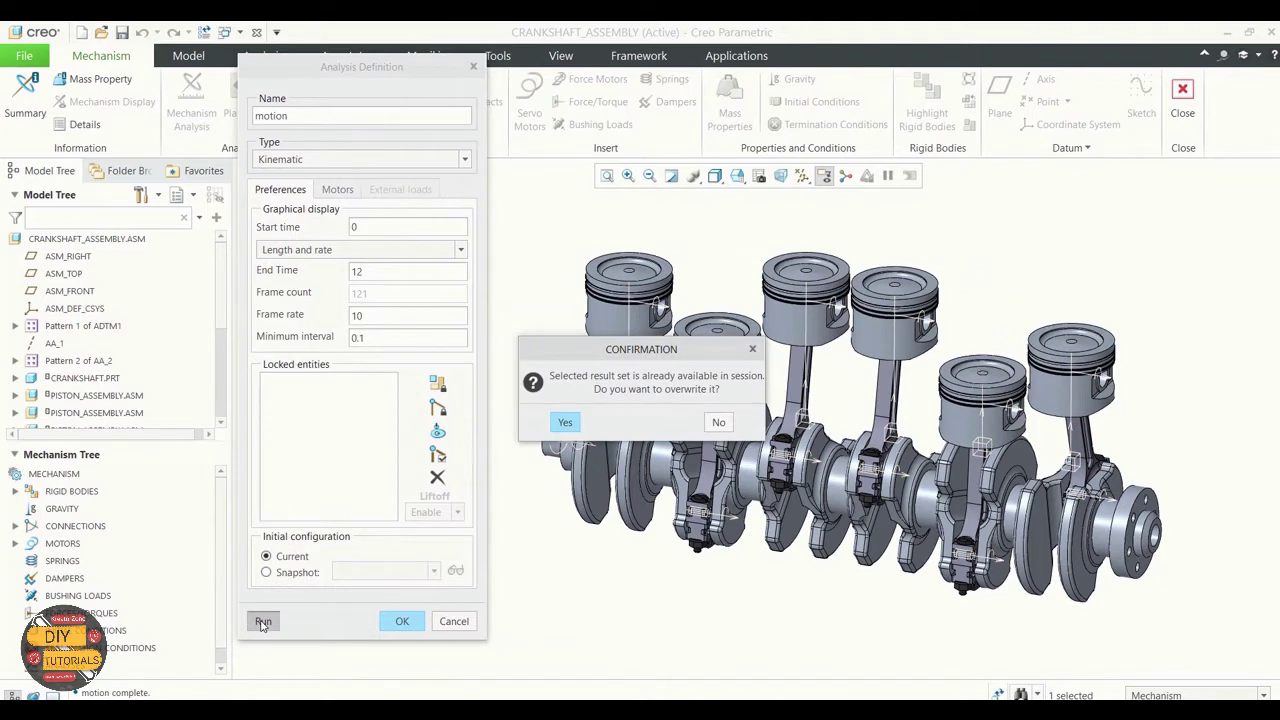
pyautogui.click(566, 423)
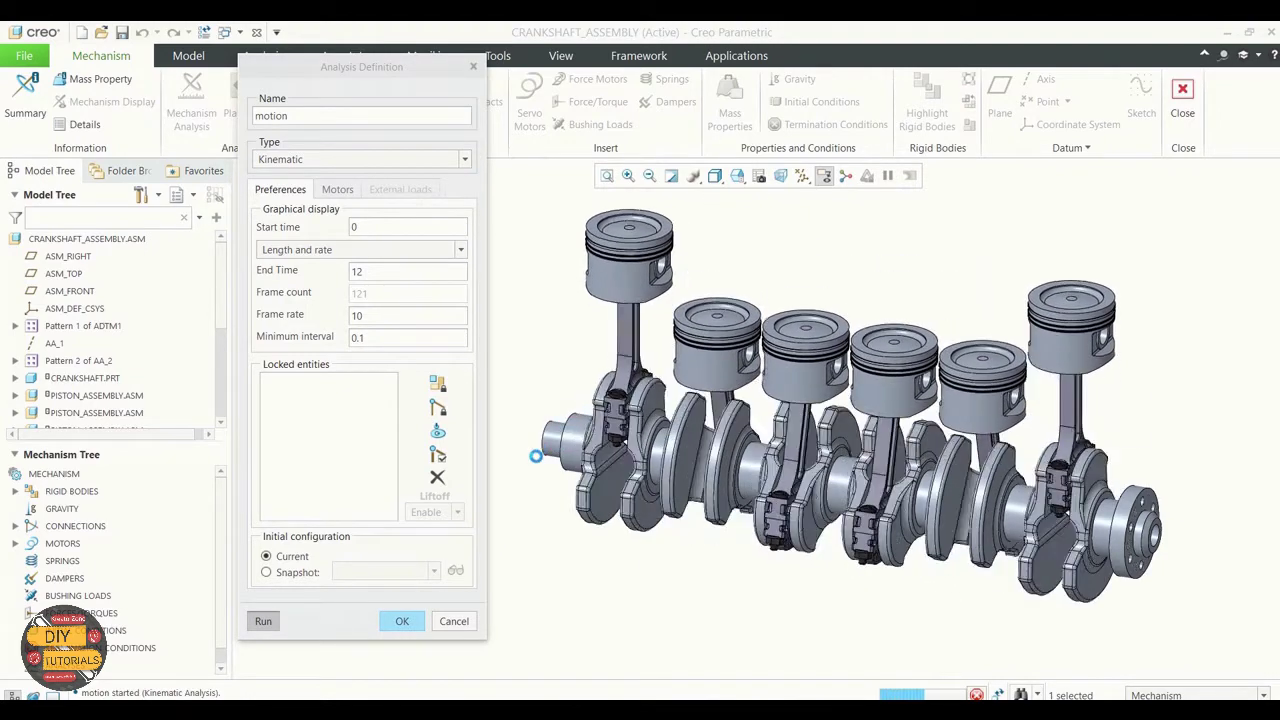
pyautogui.click(403, 624)
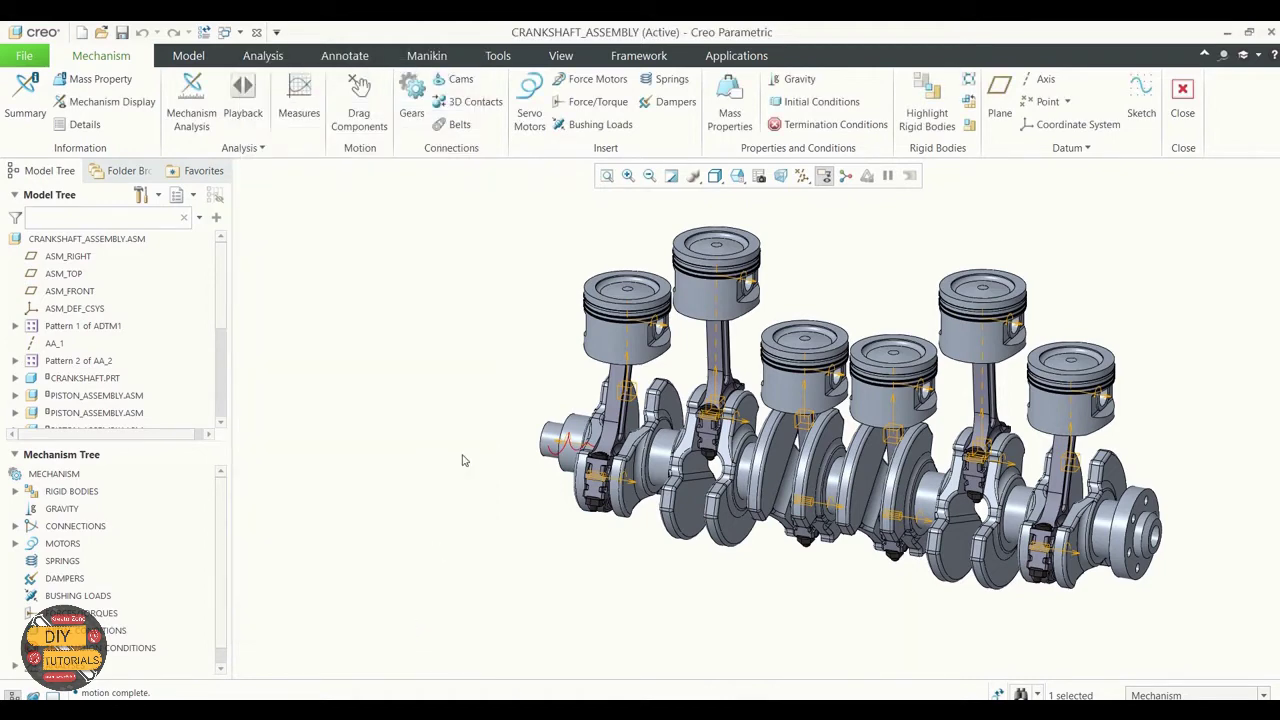
# Define velocity measure v_1 on the piston axis Connection_12.axis_1 in Measure Results.
pyautogui.click(298, 95)
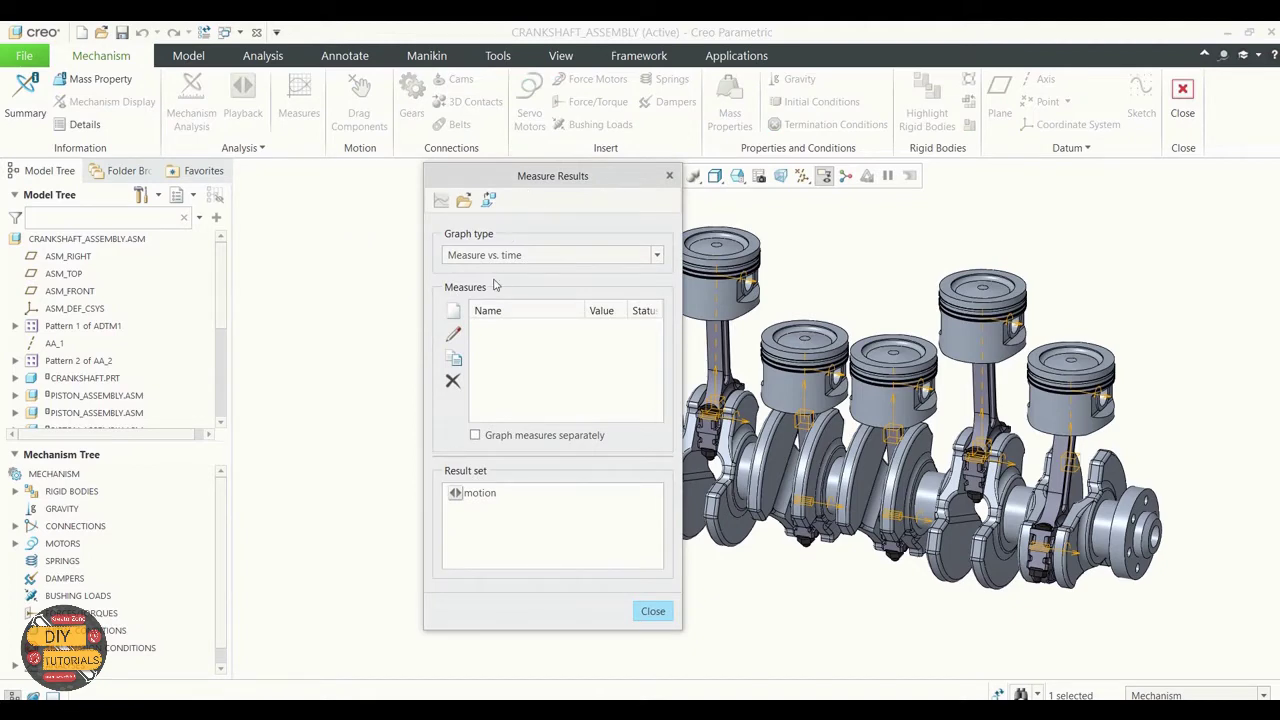
pyautogui.click(453, 312)
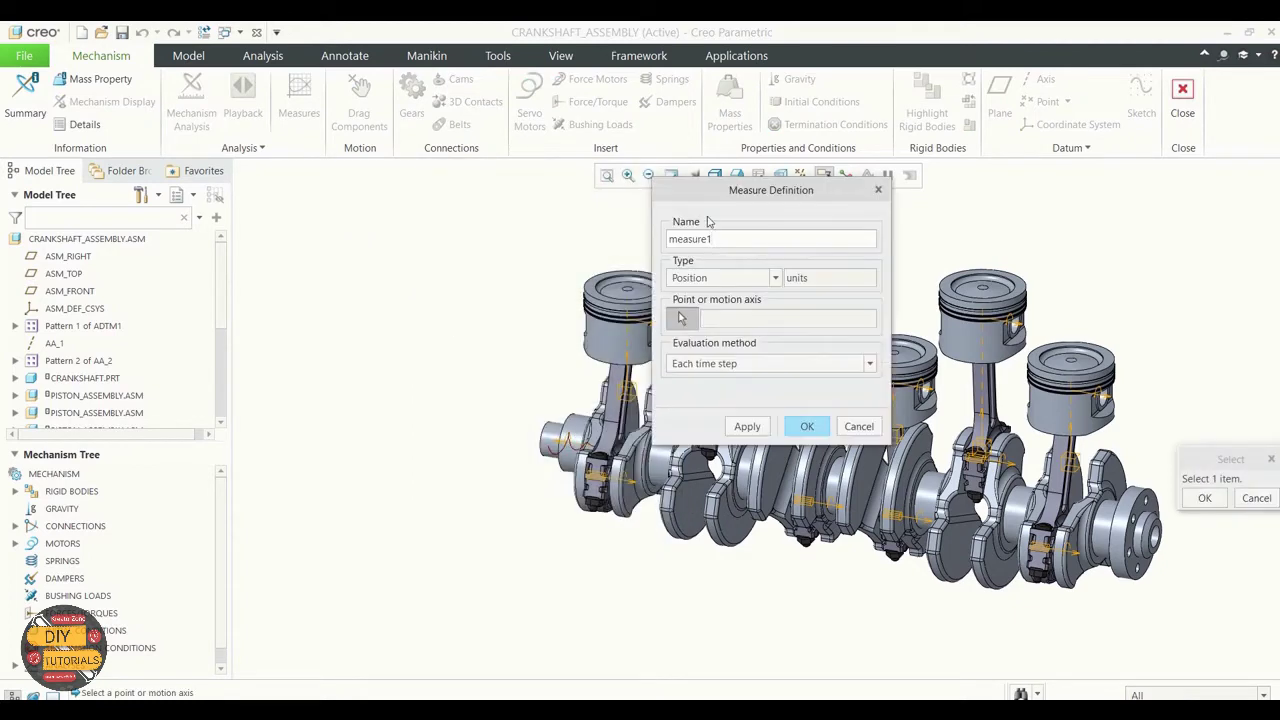
pyautogui.click(776, 278)
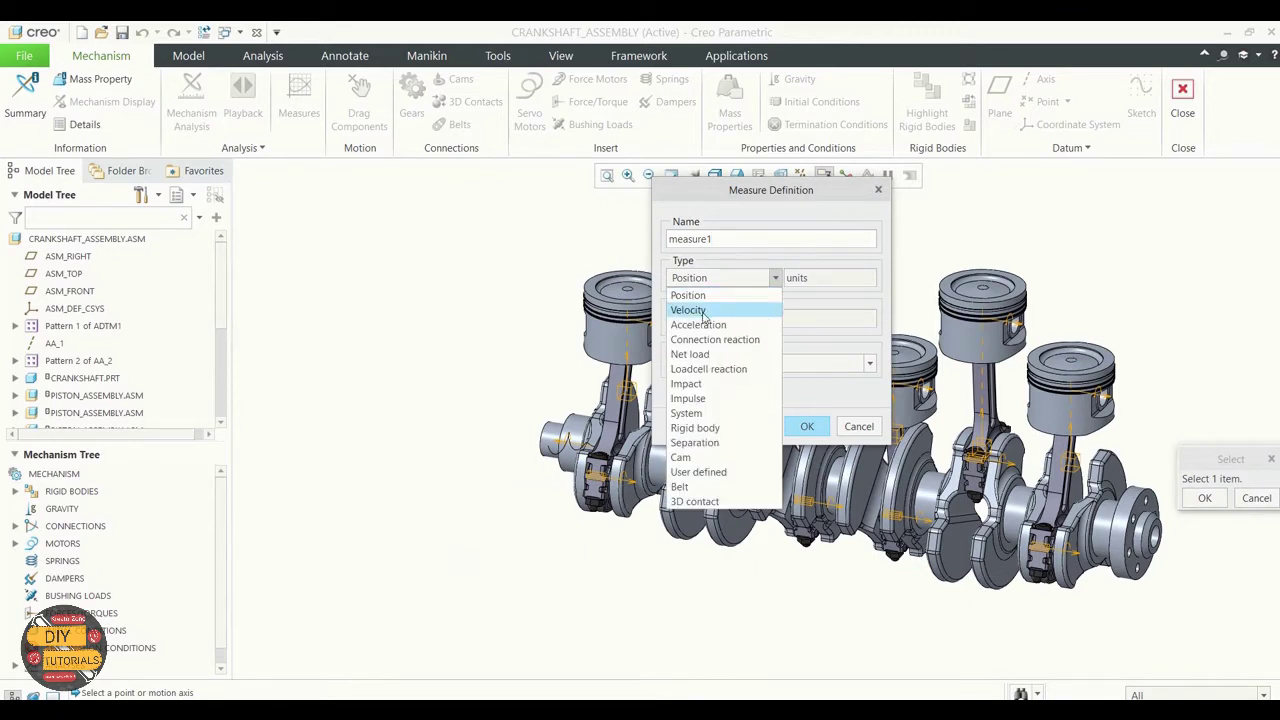
pyautogui.click(712, 311)
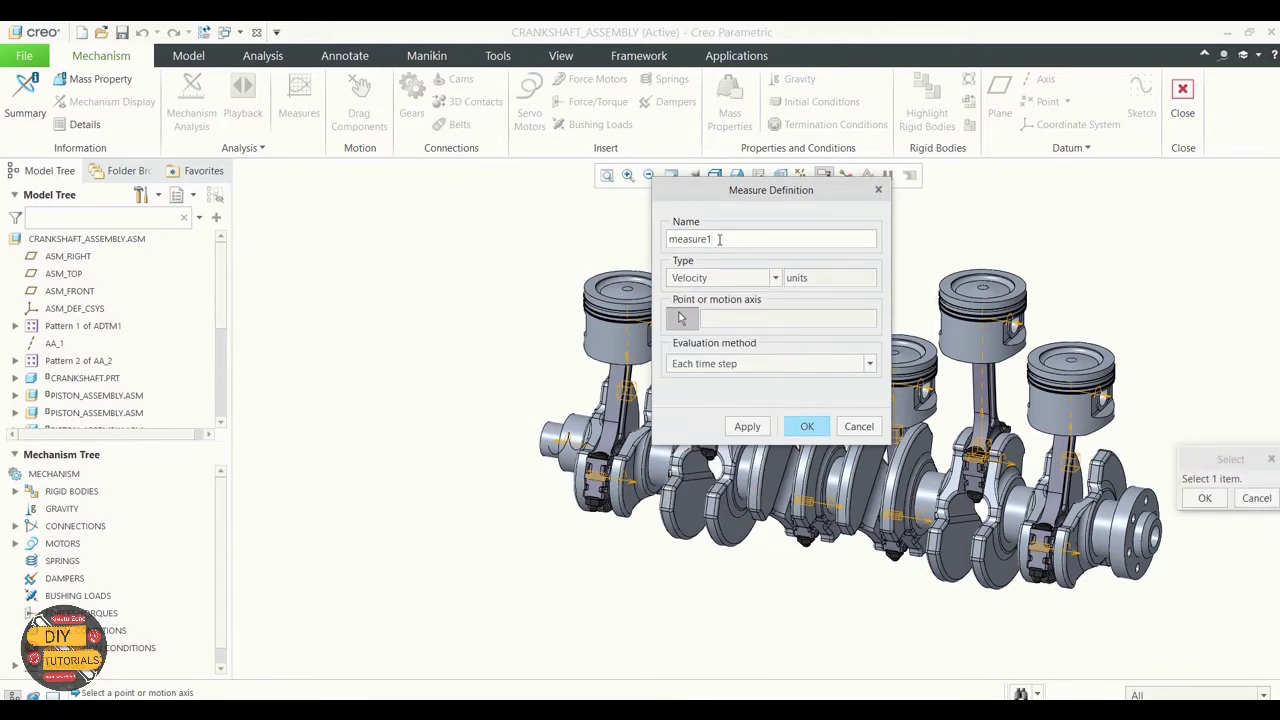
pyautogui.press('BackSpace')
pyautogui.press('BackSpace')
pyautogui.press('BackSpace')
pyautogui.press('BackSpace')
pyautogui.press('BackSpace')
pyautogui.press('BackSpace')
pyautogui.press('BackSpace')
pyautogui.moveTo(741, 197); pyautogui.dragTo(880, 200)
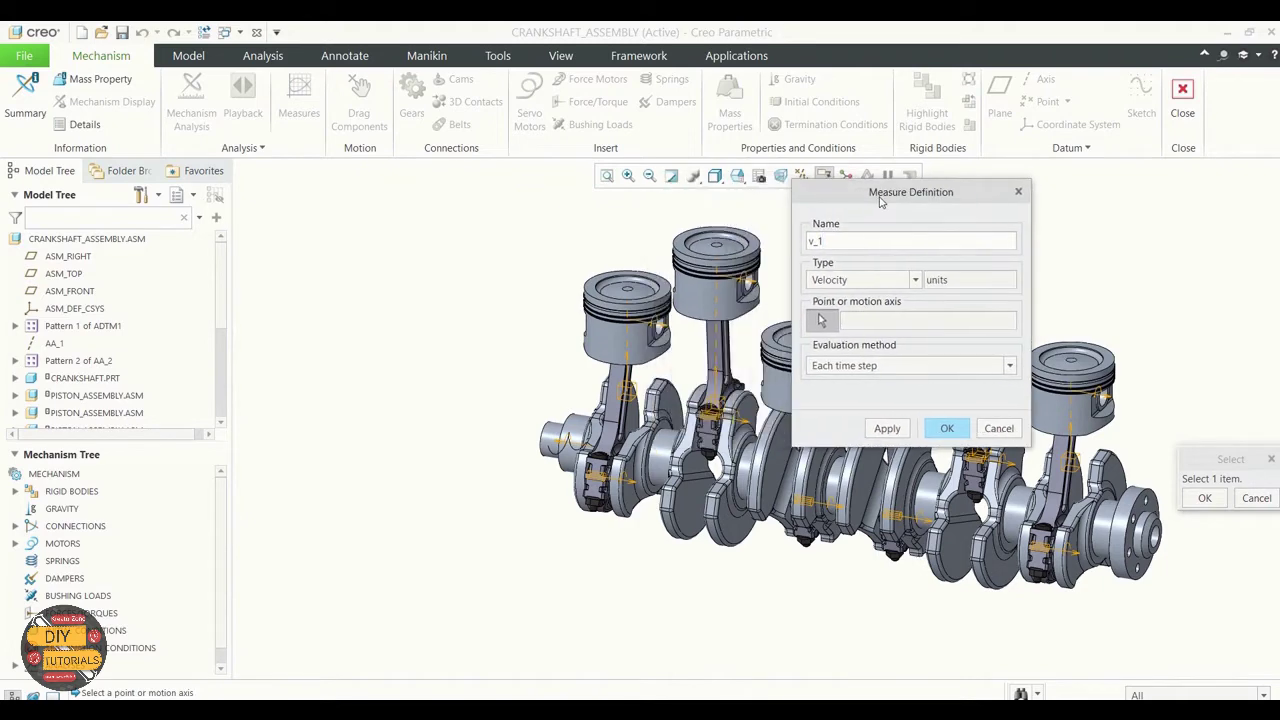
pyautogui.click(823, 322)
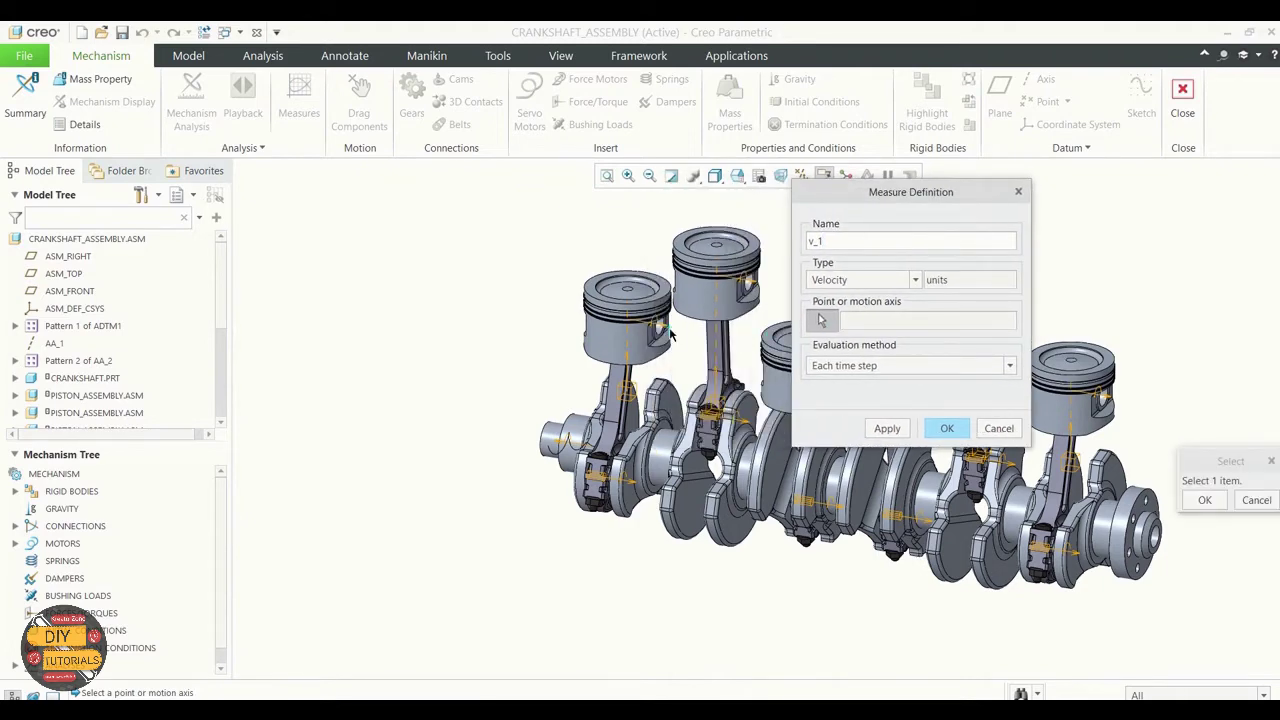
pyautogui.scroll(-3, 660, 328)
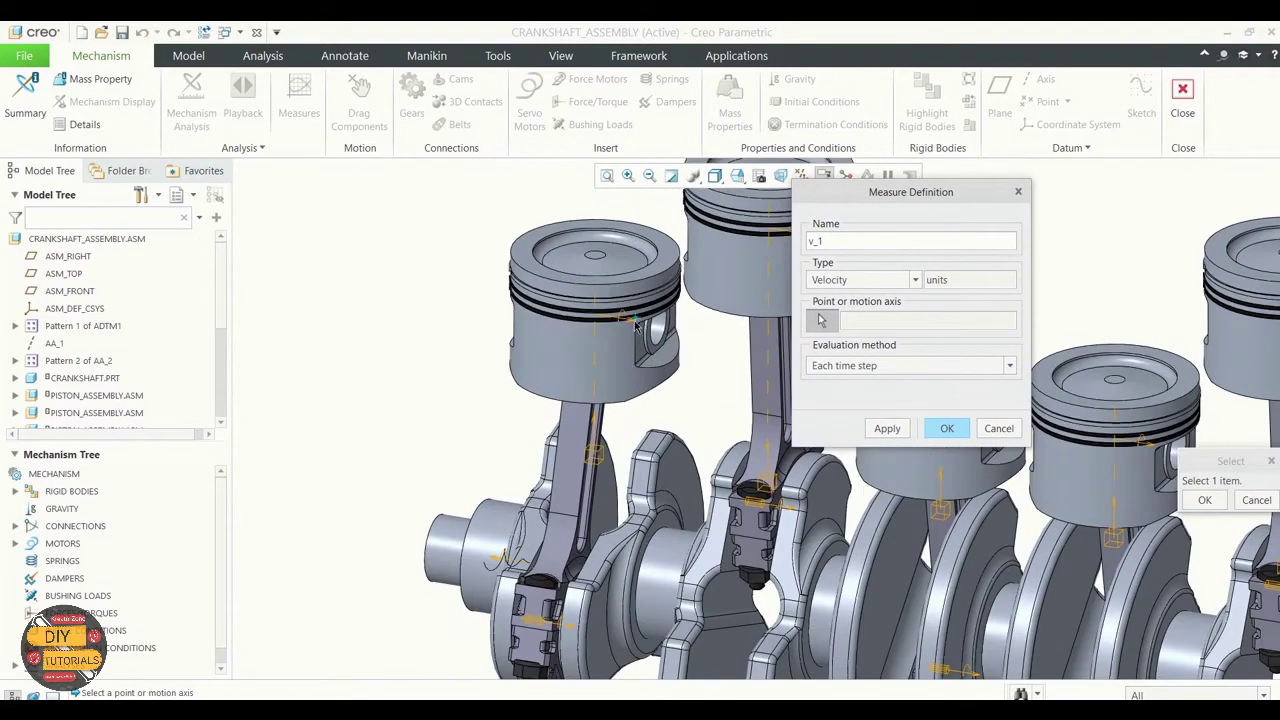
pyautogui.click(623, 320)
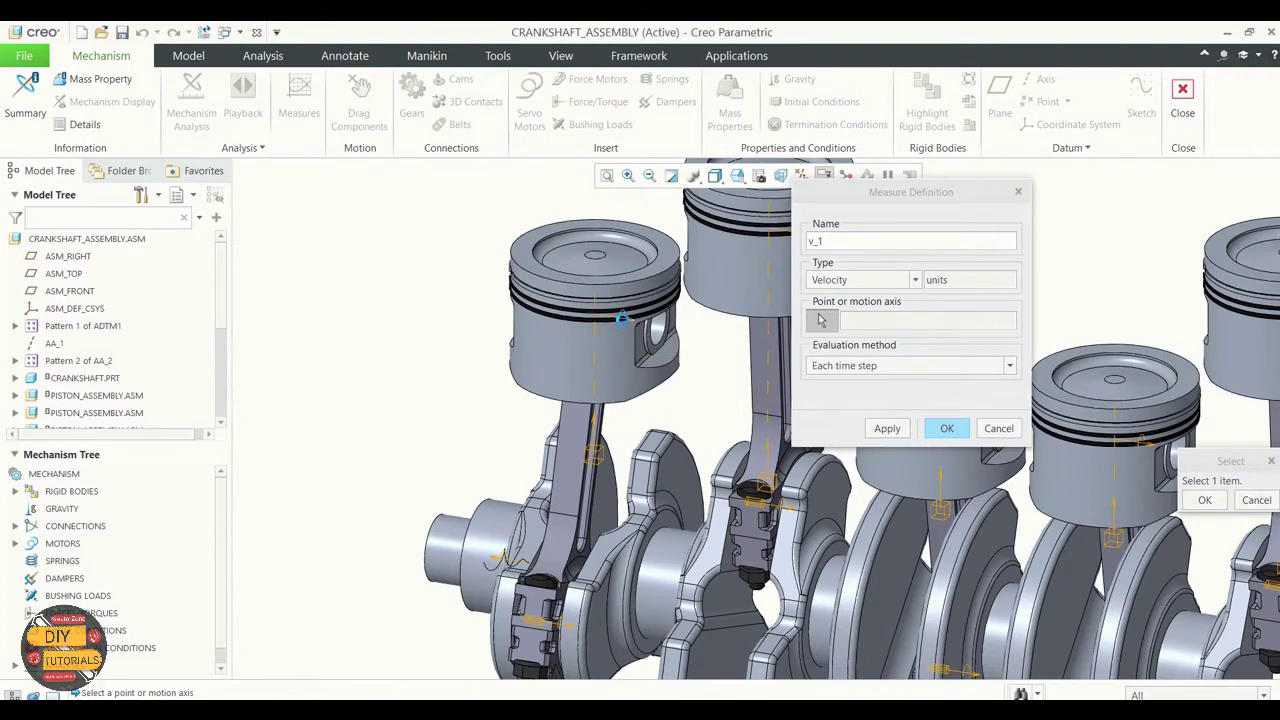
pyautogui.scroll(4, 590, 286)
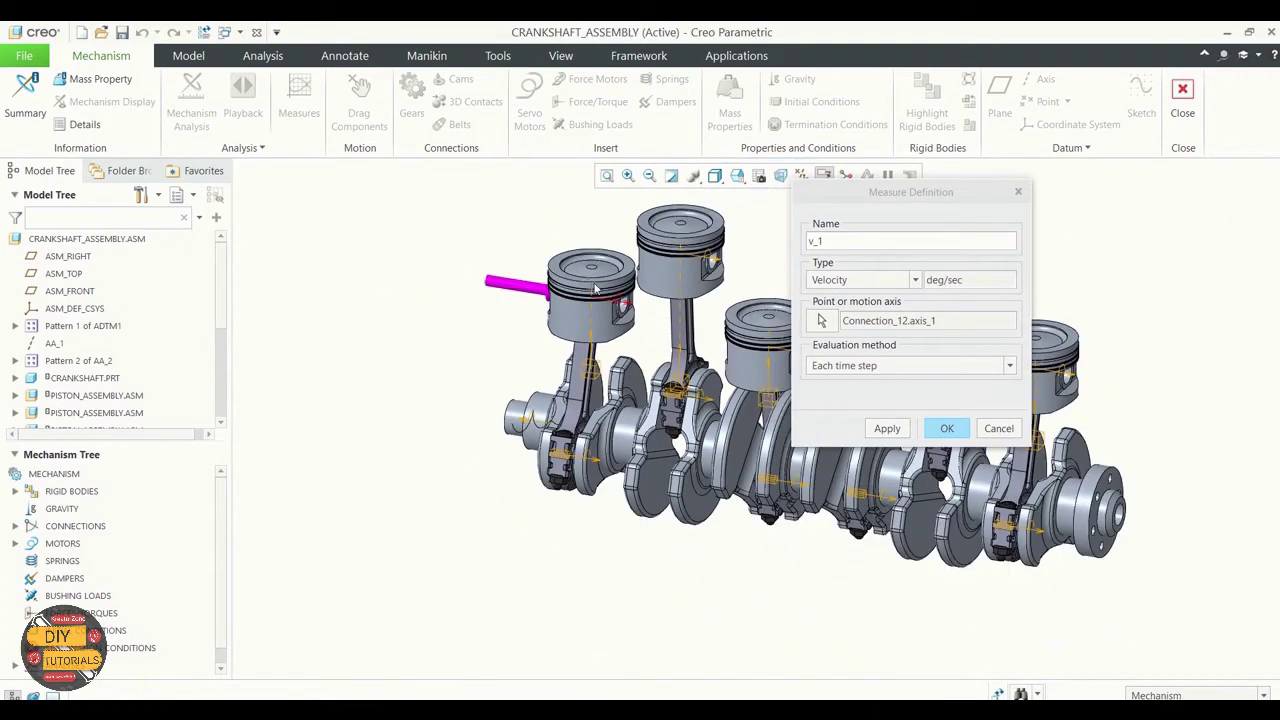
pyautogui.click(888, 429)
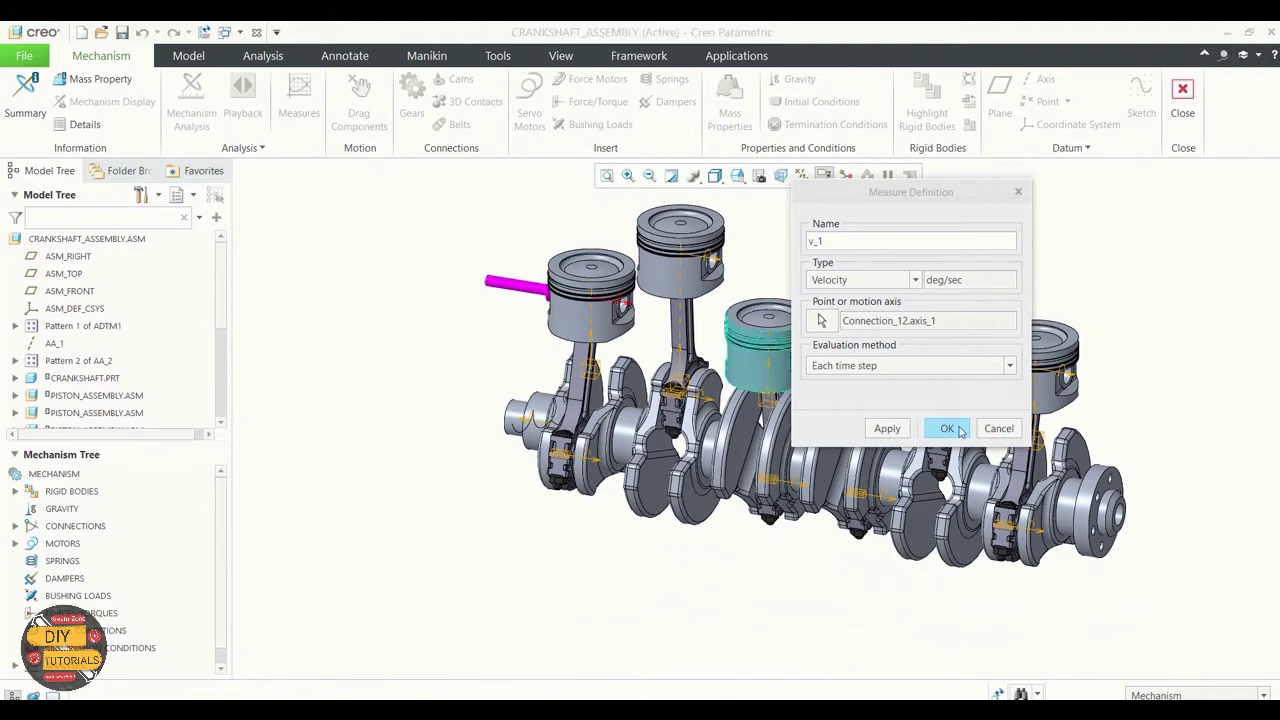
pyautogui.click(947, 429)
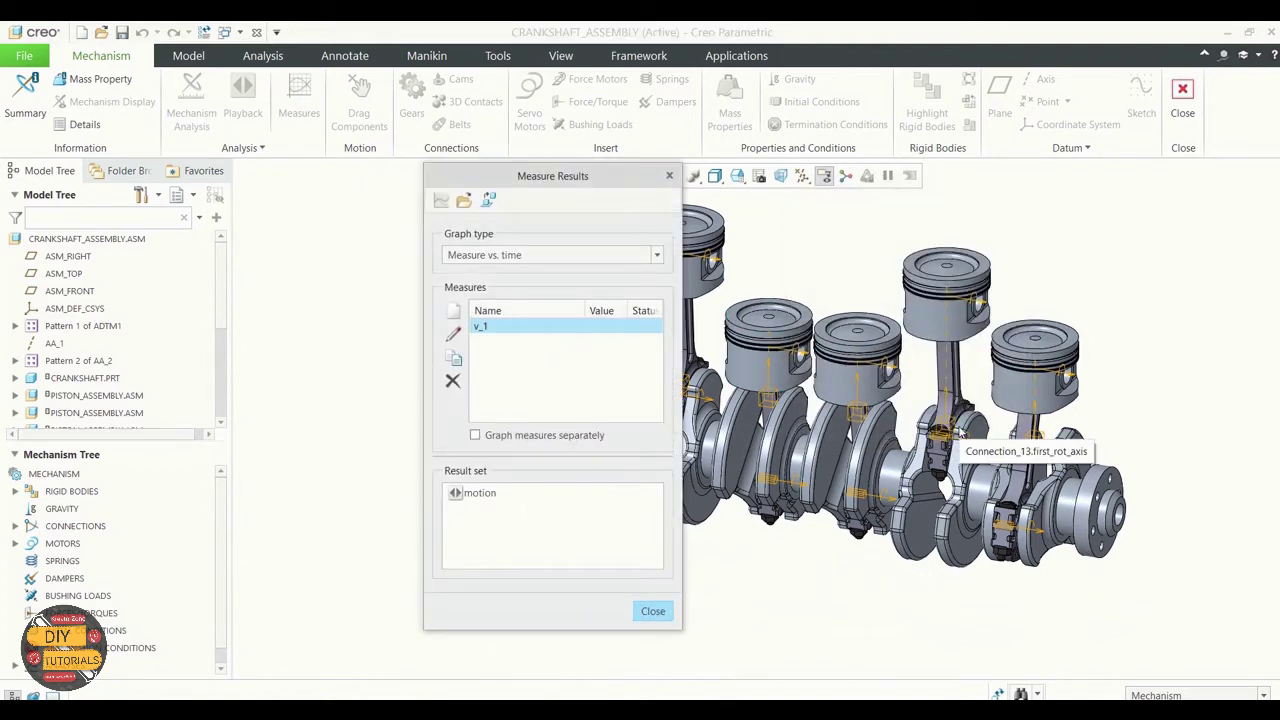
# Define velocity measure v_2 on the second piston's motion axis Connection_12.axis_1.
pyautogui.click(452, 313)
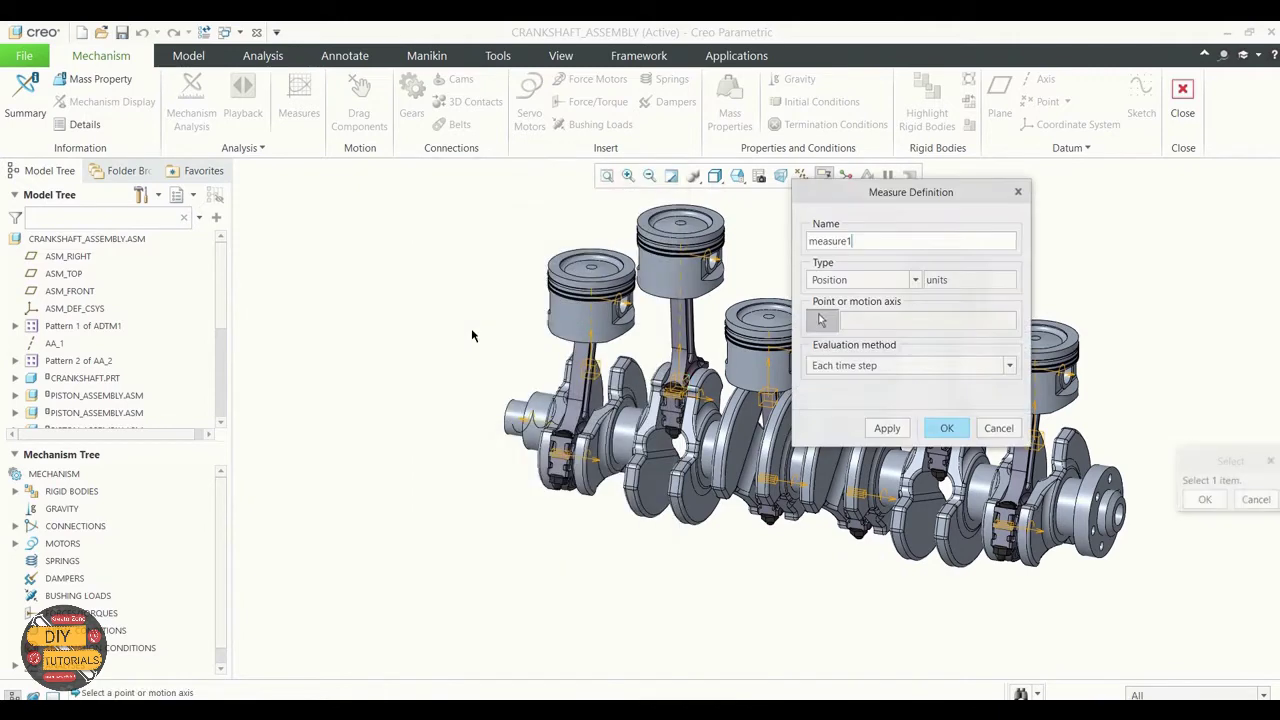
pyautogui.moveTo(862, 241); pyautogui.dragTo(786, 241)
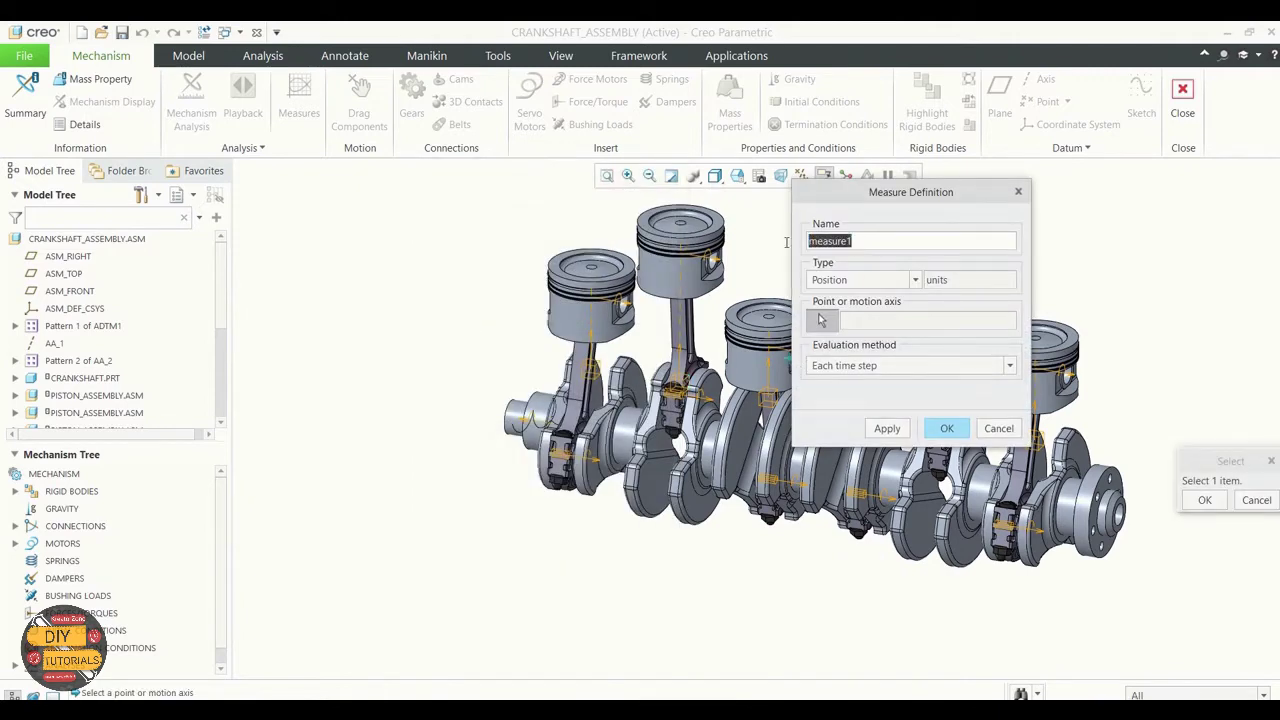
pyautogui.write('v_2')
pyautogui.click(914, 280)
pyautogui.click(830, 298)
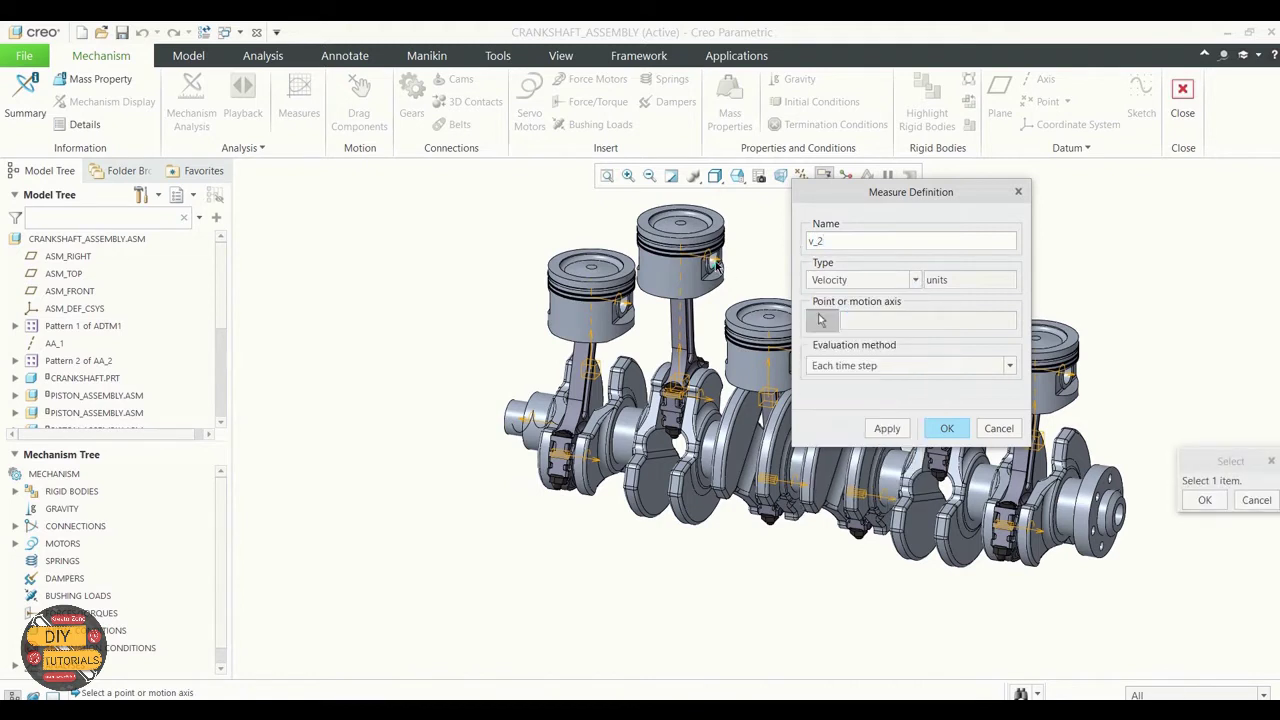
pyautogui.scroll(-2, 710, 260)
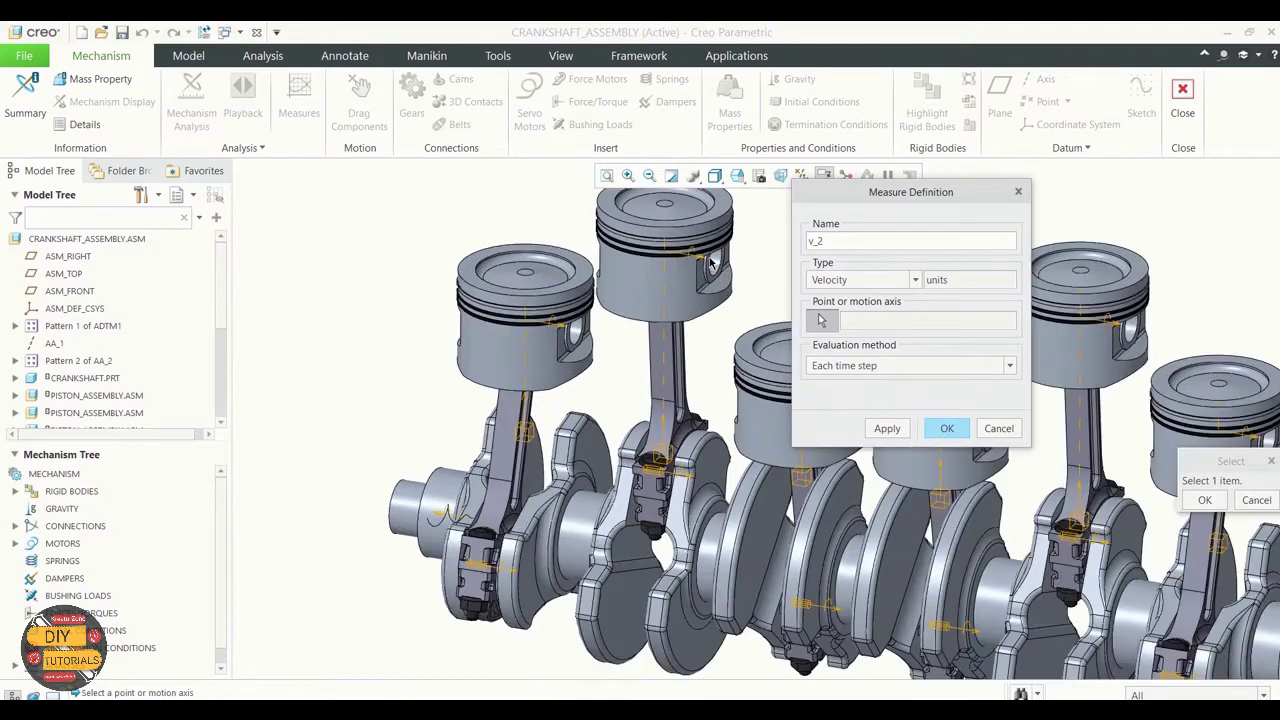
pyautogui.scroll(-3, 689, 260)
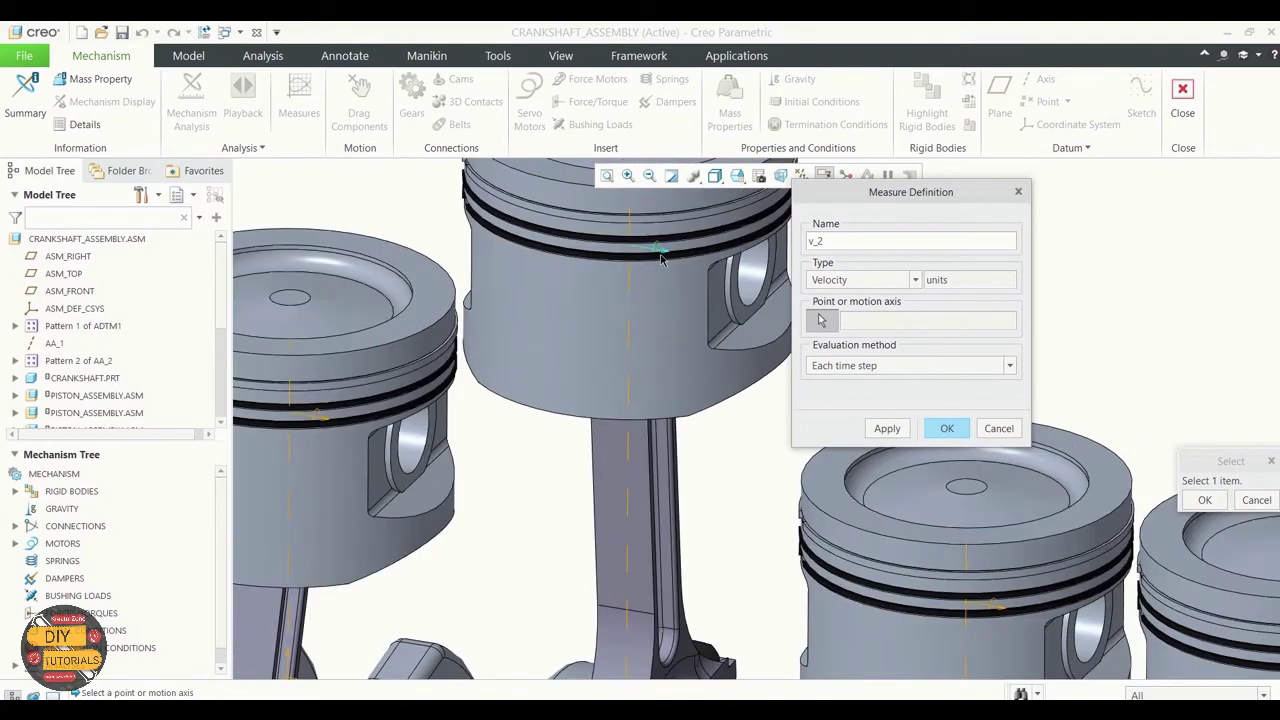
pyautogui.click(658, 258)
pyautogui.scroll(5, 700, 300)
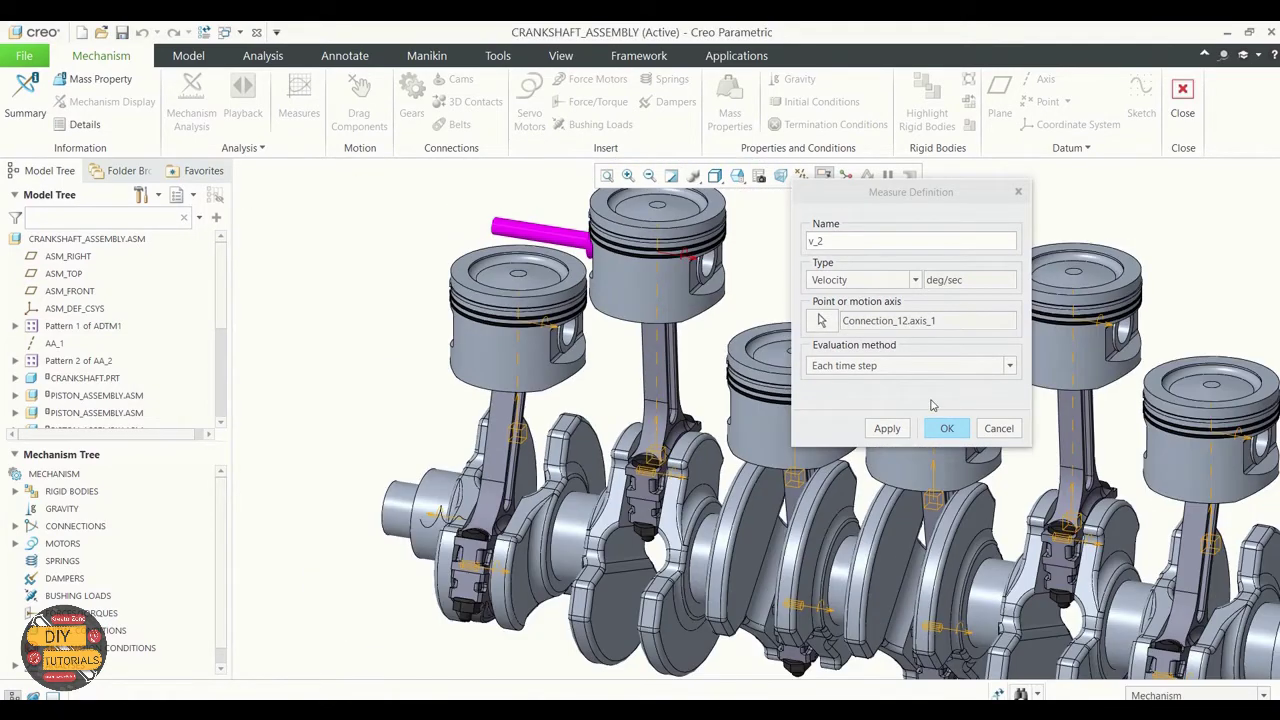
pyautogui.click(944, 428)
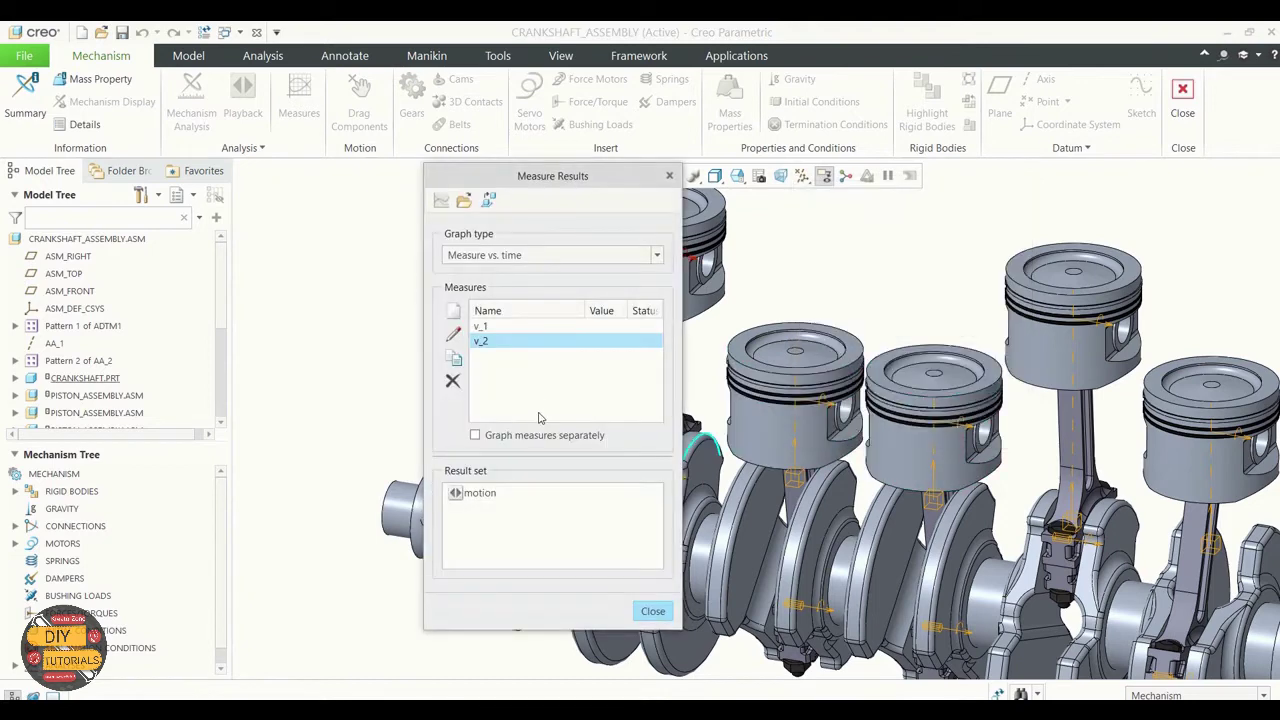
# Define velocity measure v_3 on the piston pin axis Connection_12.axis_1, applying and confirming it.
pyautogui.click(453, 311)
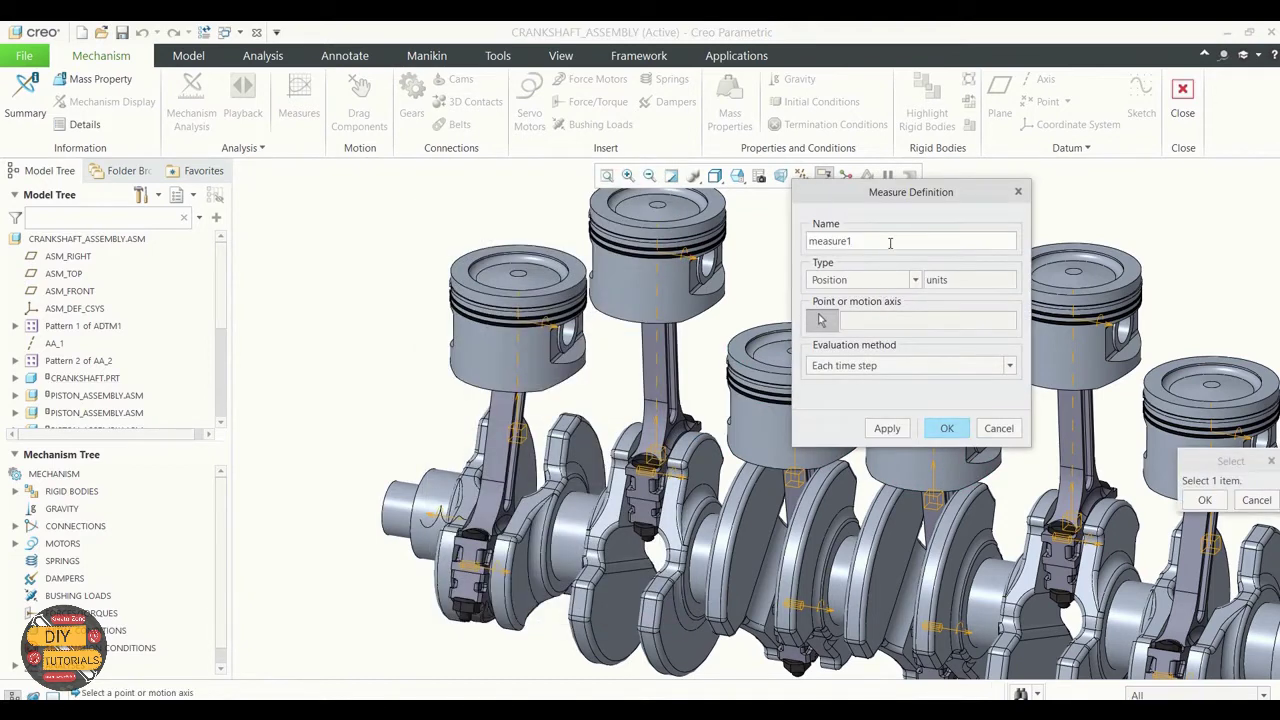
pyautogui.doubleClick(832, 241)
pyautogui.press('BackSpace')
pyautogui.write('v_3')
pyautogui.moveTo(876, 202); pyautogui.dragTo(456, 220)
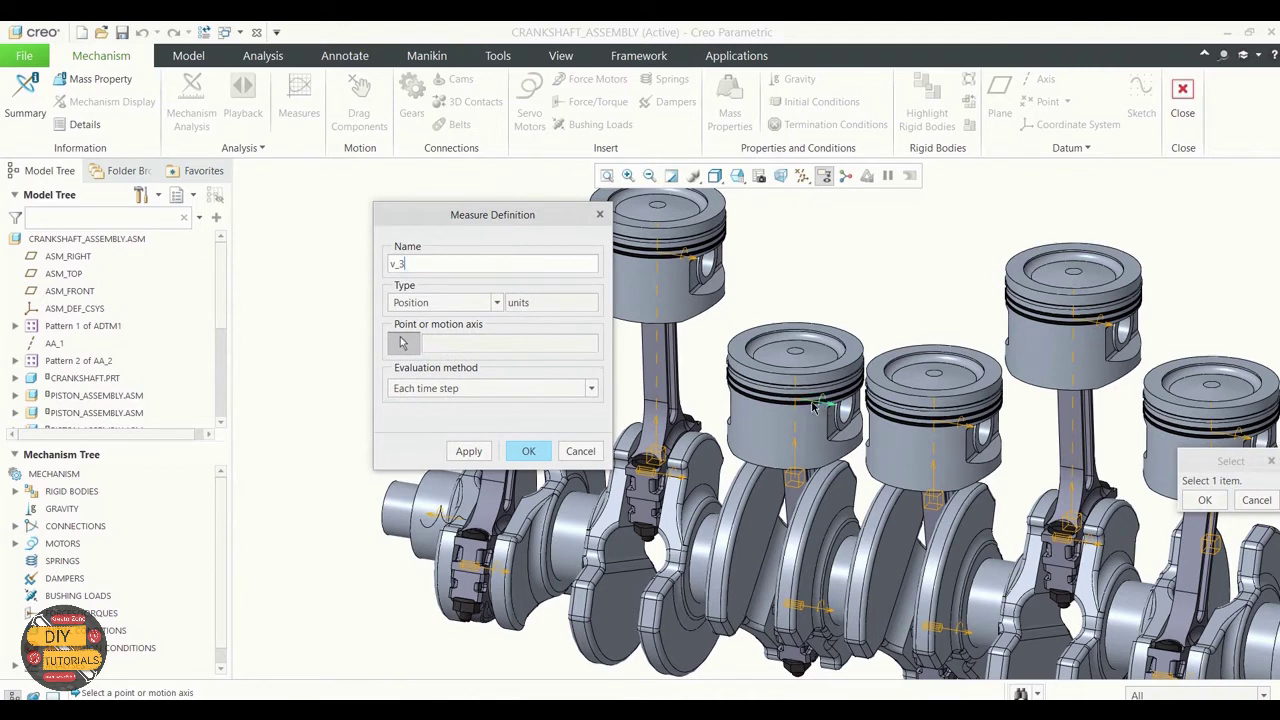
pyautogui.click(501, 306)
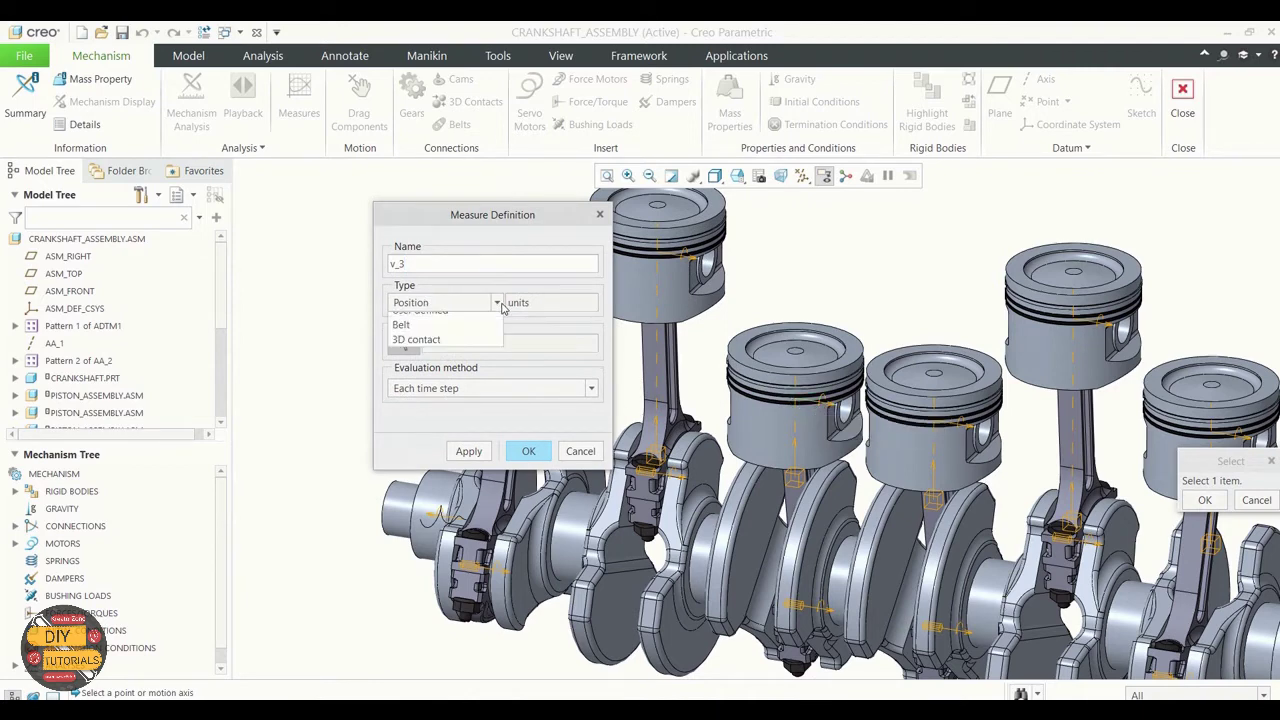
pyautogui.click(420, 335)
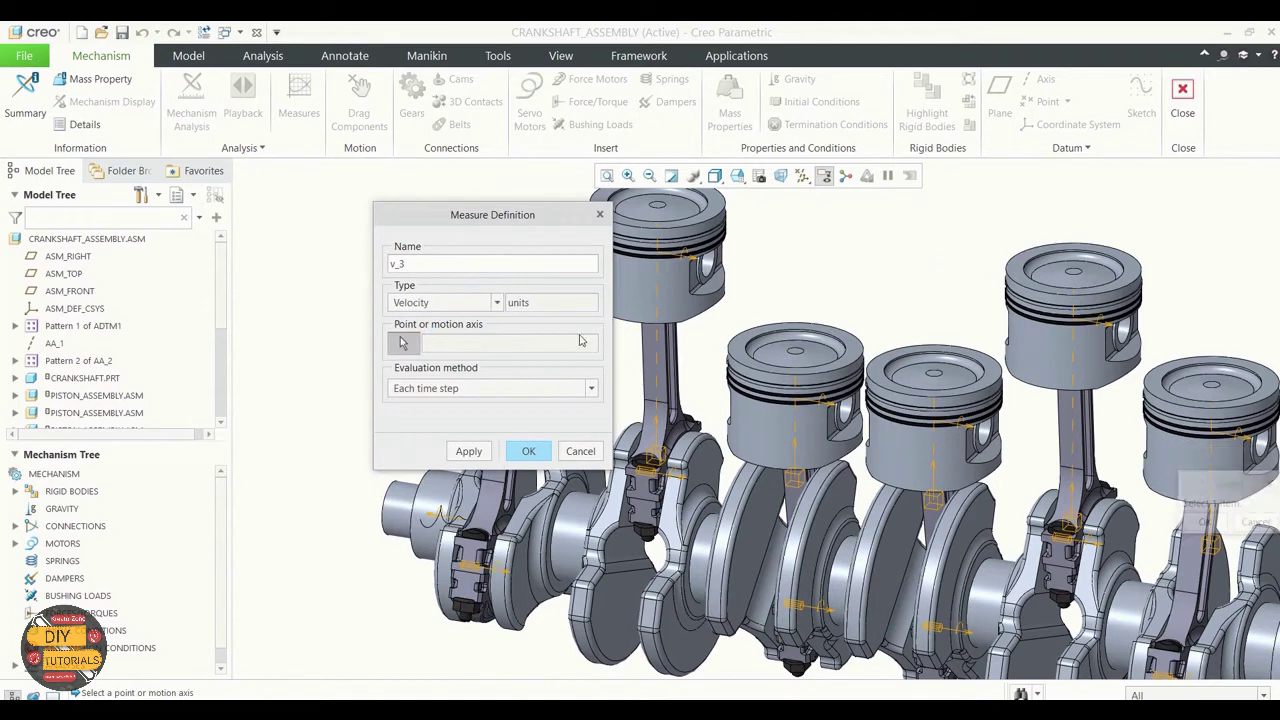
pyautogui.click(815, 405)
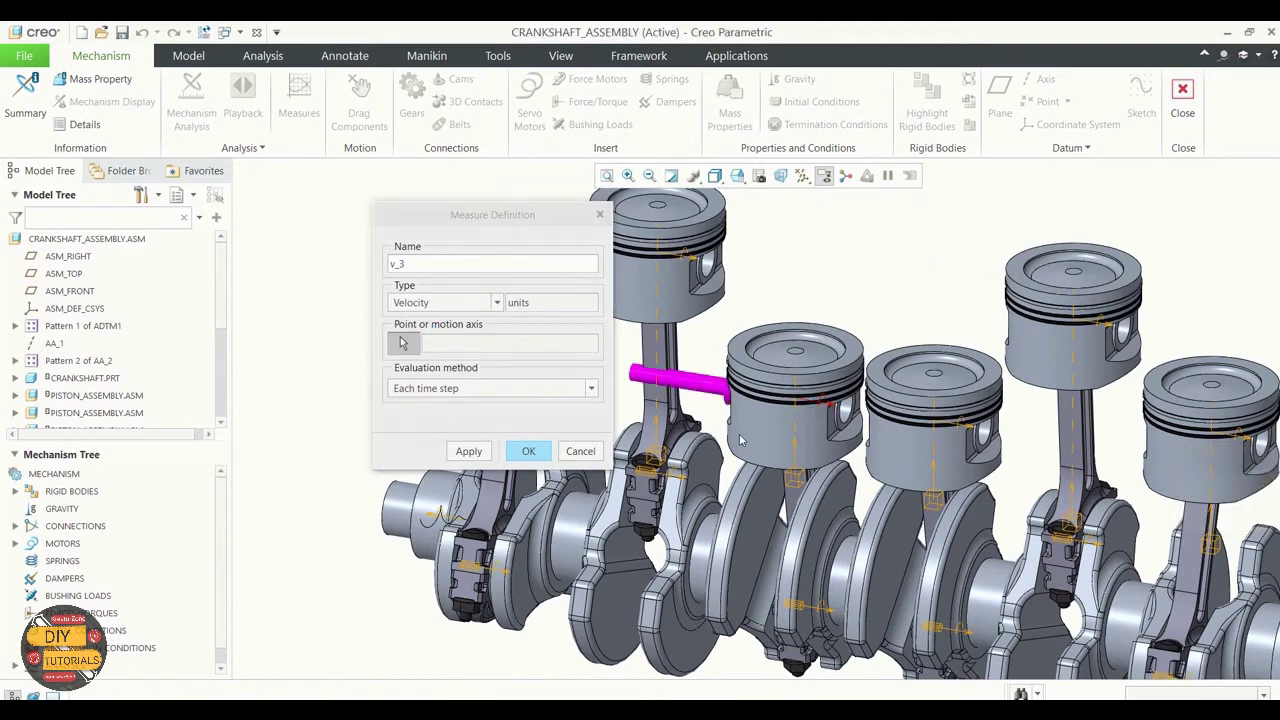
pyautogui.click(466, 452)
pyautogui.click(530, 451)
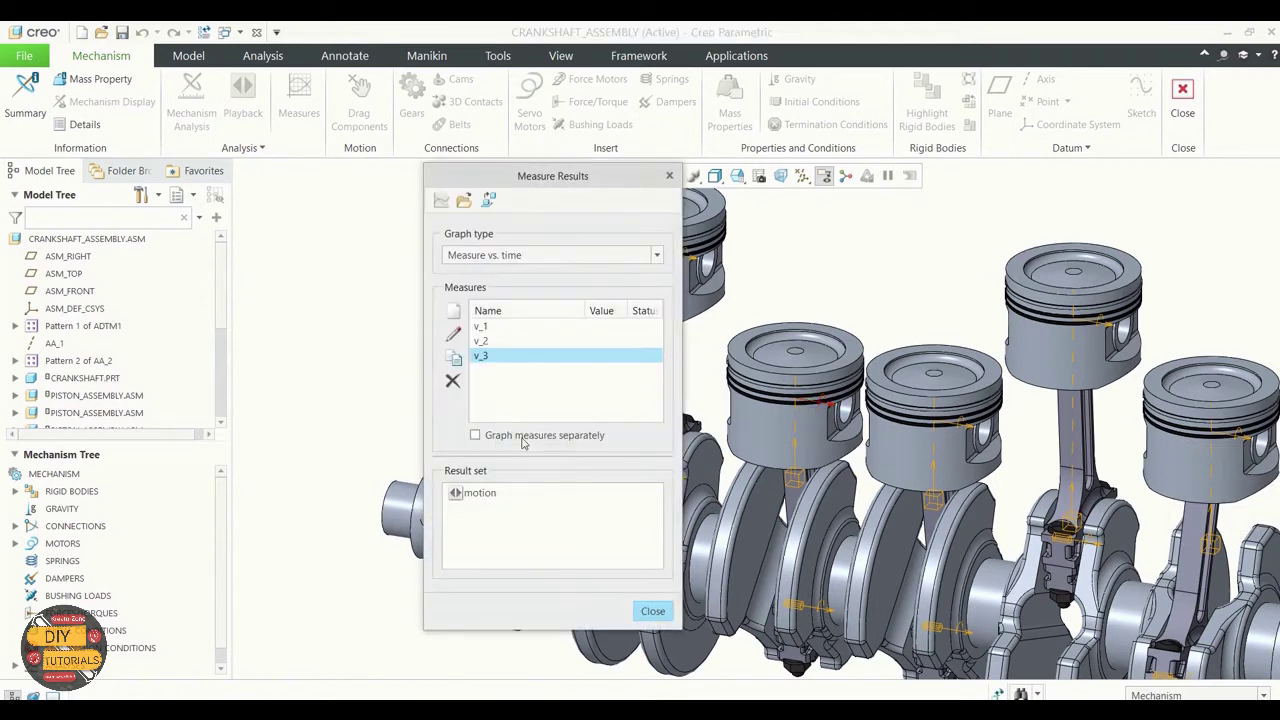
# Define velocity measure v_4 on the next piston's pin axis Connection_12.axis_1.
pyautogui.click(453, 311)
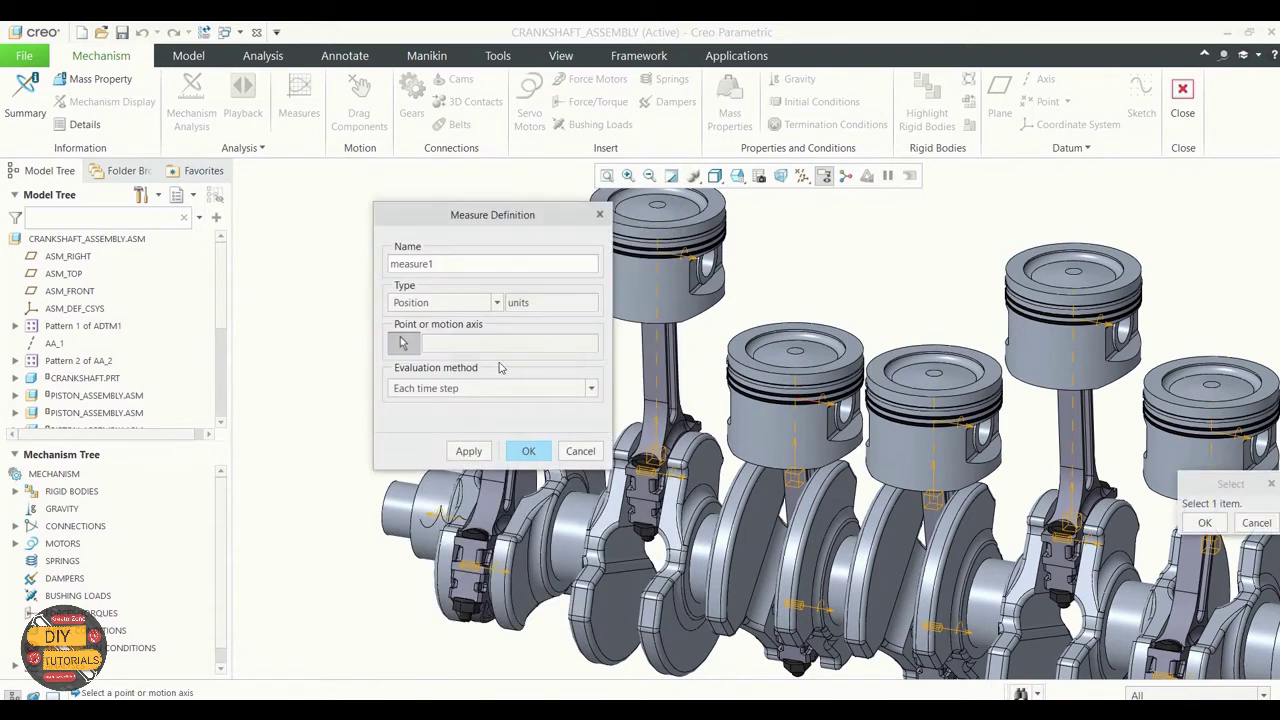
pyautogui.doubleClick(403, 263)
pyautogui.press('BackSpace')
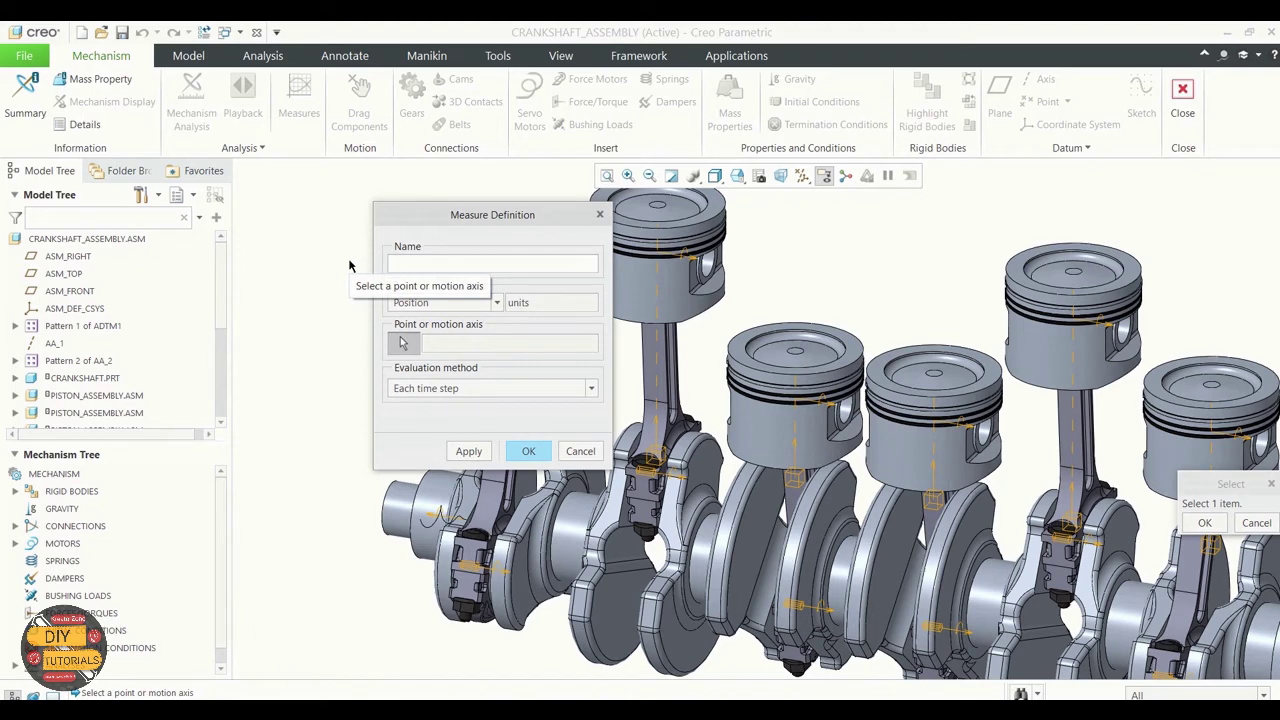
pyautogui.write('v_4')
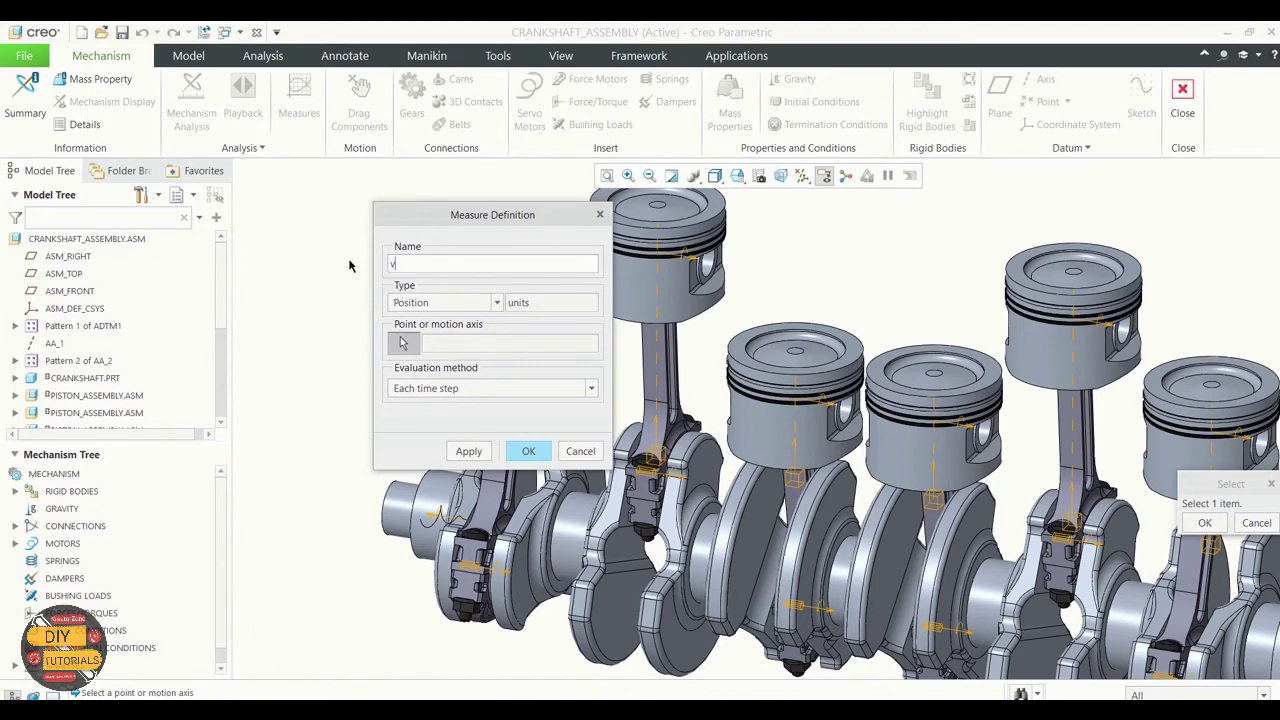
pyautogui.click(500, 301)
pyautogui.click(483, 331)
pyautogui.click(951, 430)
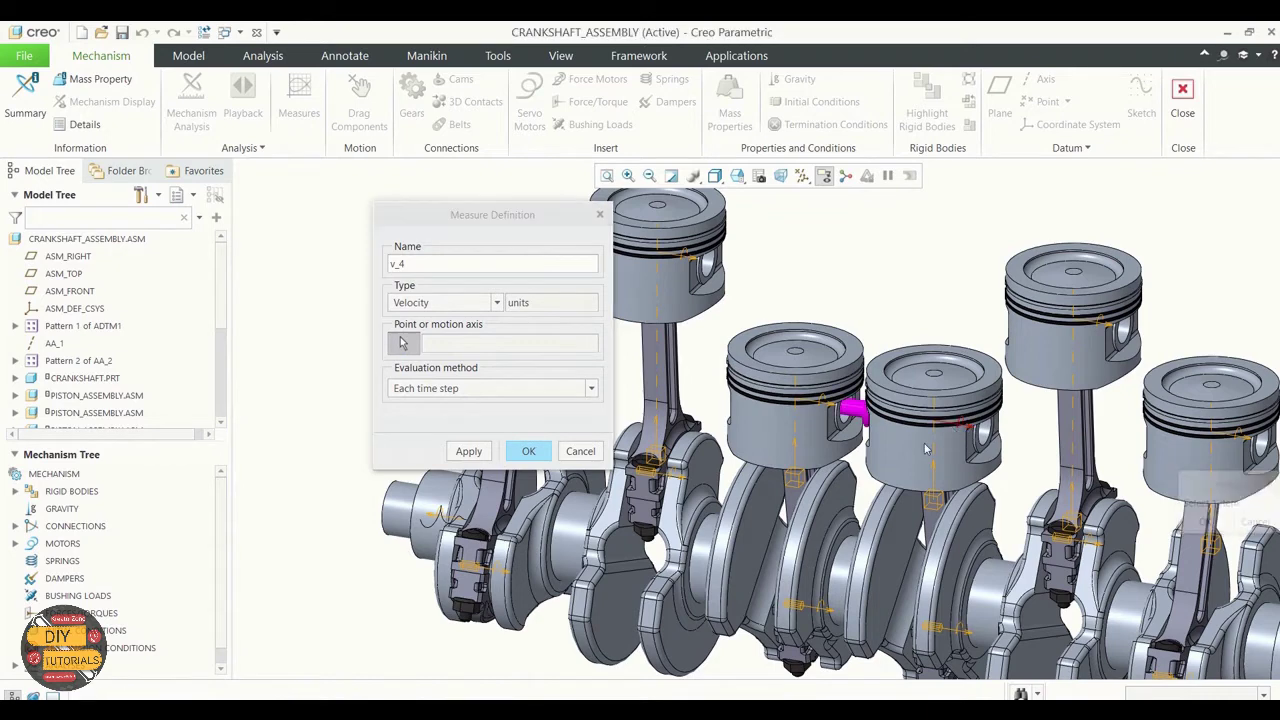
pyautogui.click(515, 452)
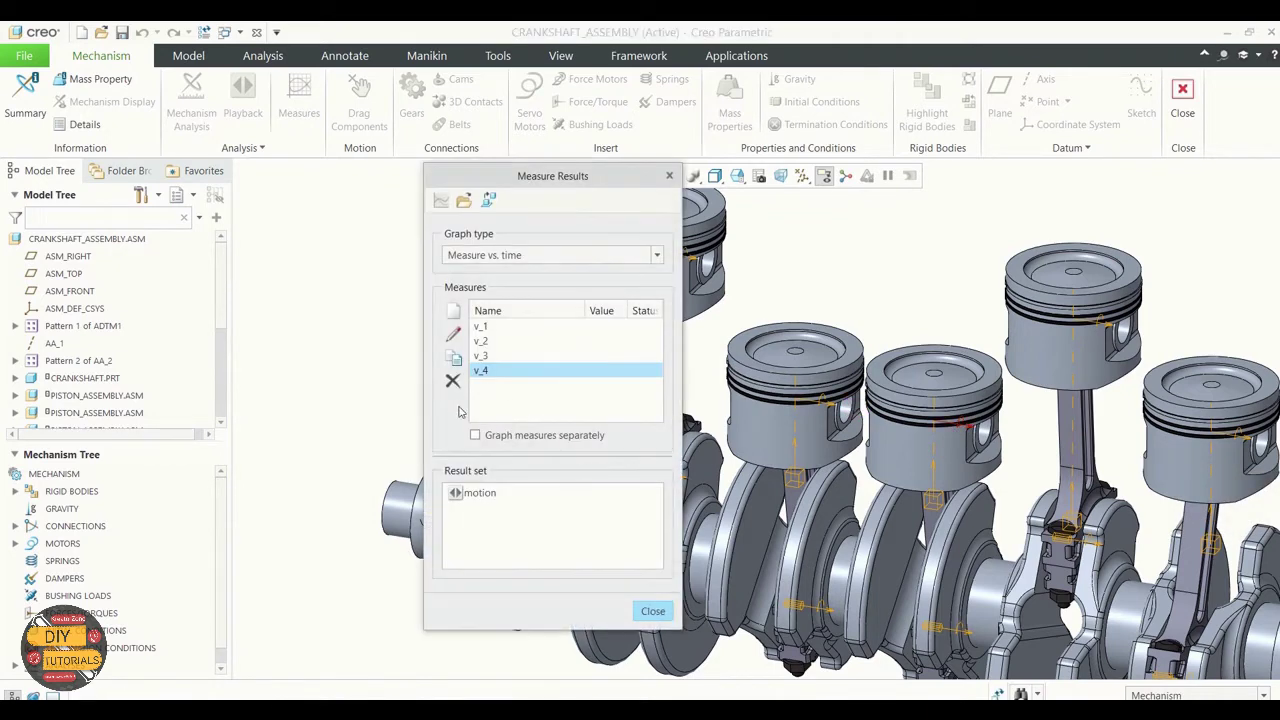
pyautogui.click(453, 311)
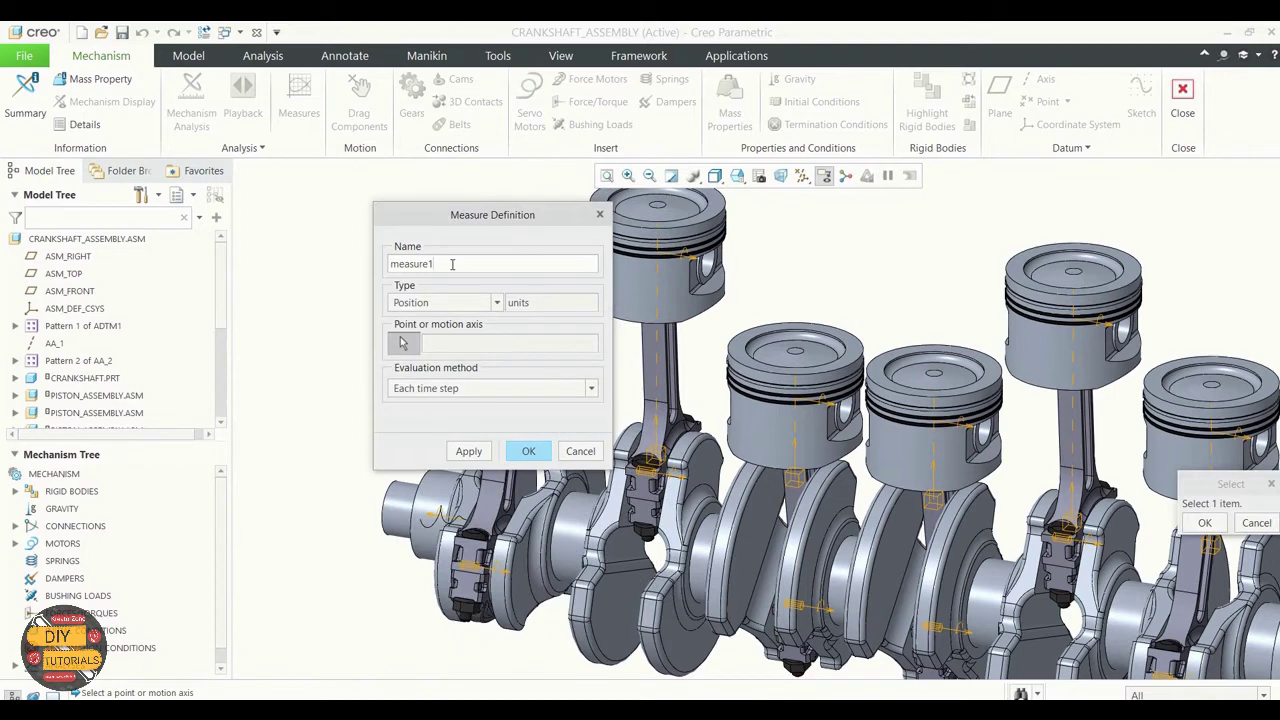
# Rename the new measure to v_5, make it Velocity, and attach it to another piston pin axis.
pyautogui.moveTo(452, 264); pyautogui.dragTo(358, 264)
pyautogui.press('BackSpace')
pyautogui.click(483, 302)
pyautogui.click(420, 332)
pyautogui.click(1097, 322)
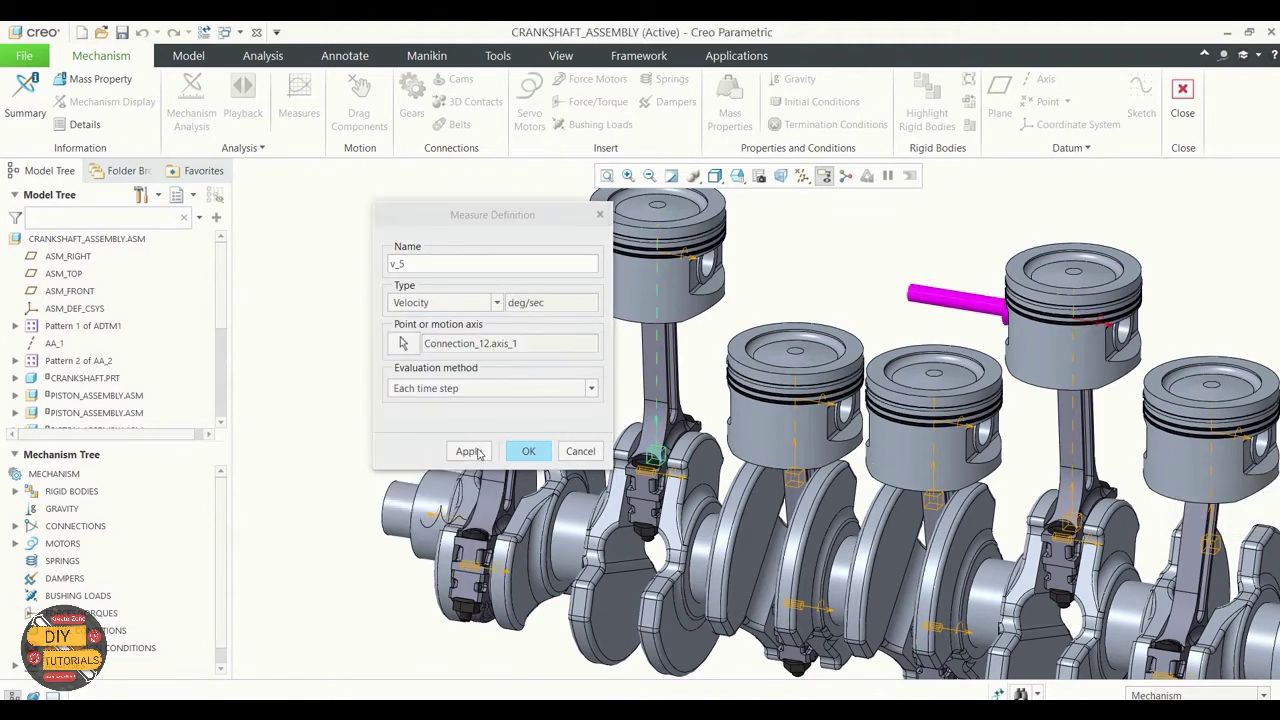
pyautogui.click(513, 455)
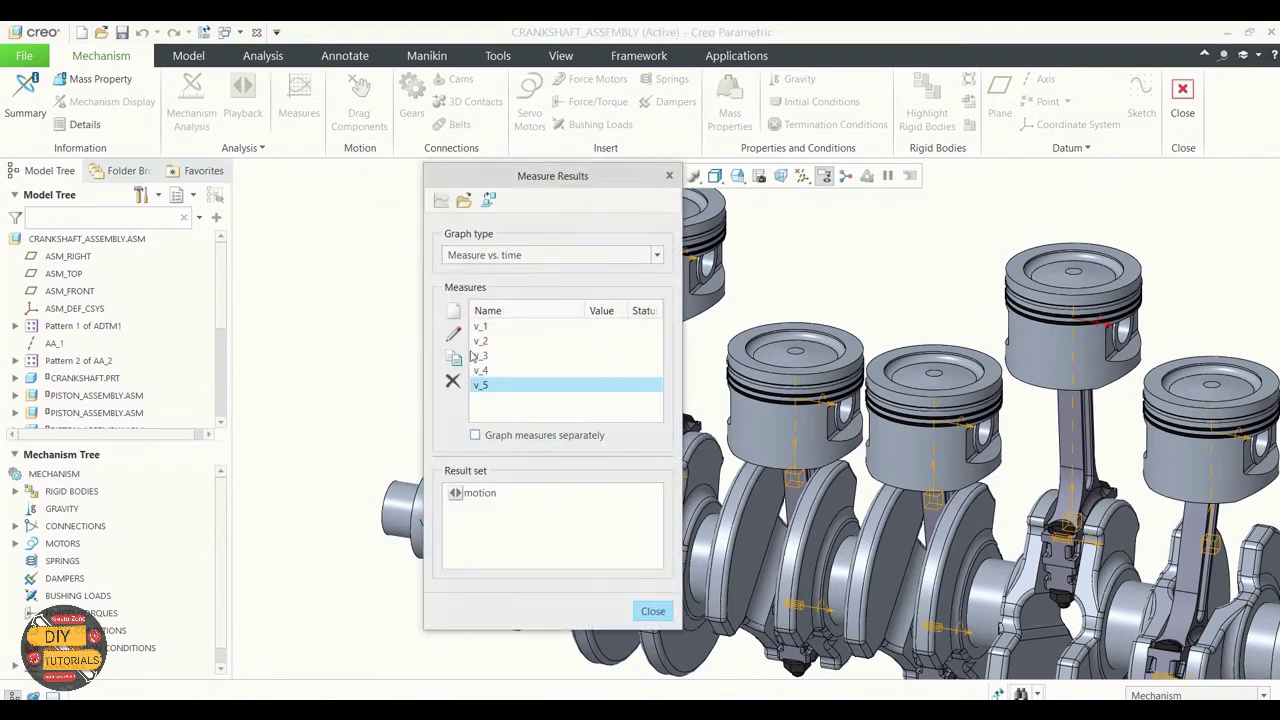
pyautogui.click(454, 313)
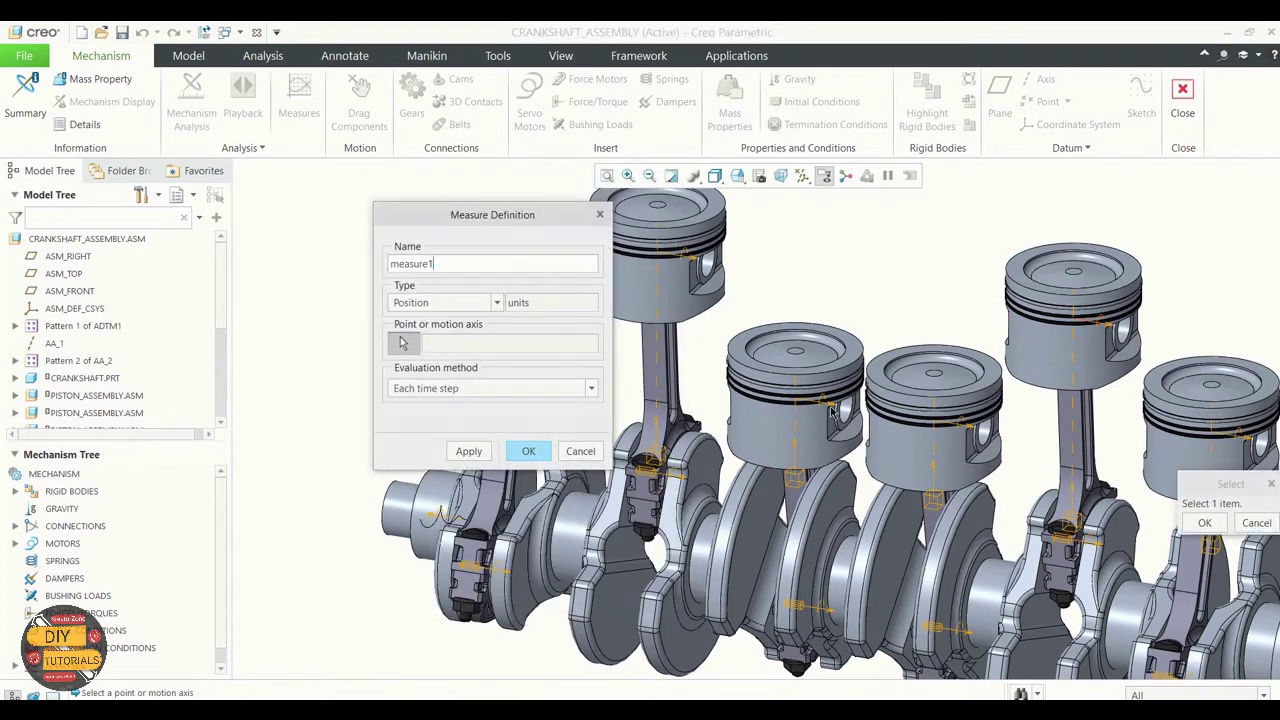
# Create velocity measure v_6 on the rightmost piston's pin axis (Connection_12.axis_1).
pyautogui.scroll(-3, 797, 424)
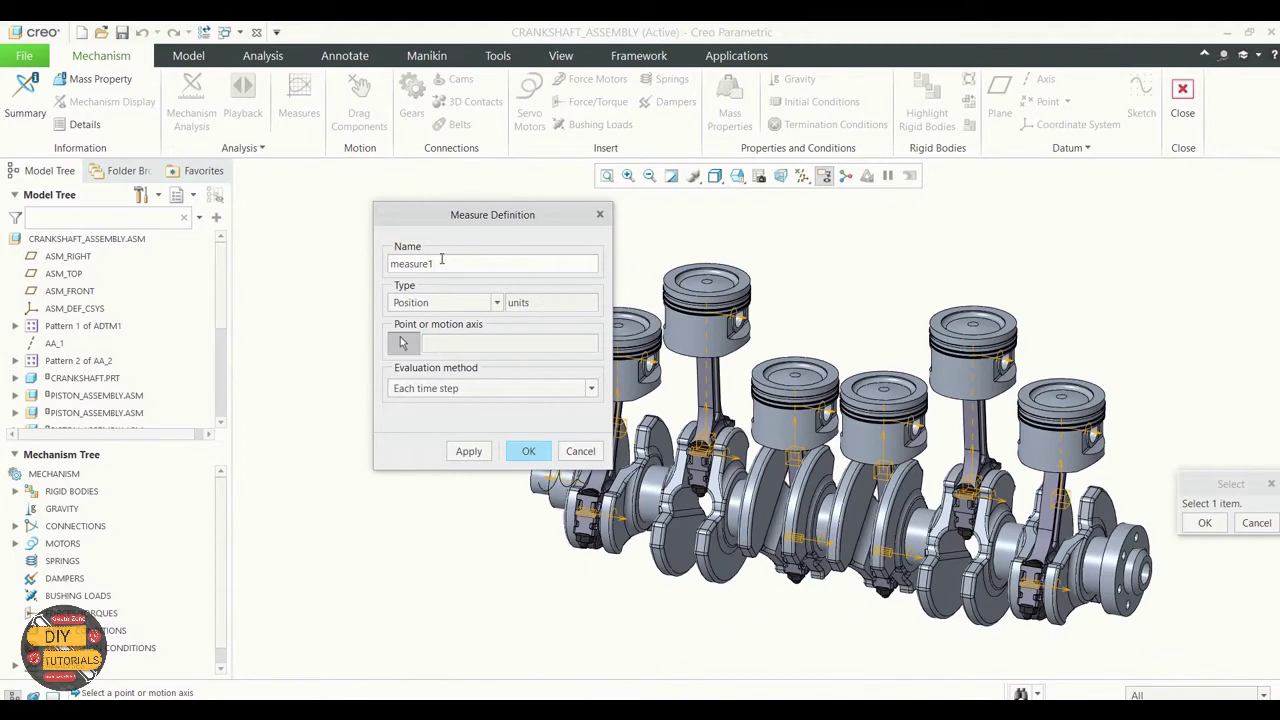
pyautogui.moveTo(441, 259); pyautogui.dragTo(379, 263)
pyautogui.write('v_6')
pyautogui.click(498, 302)
pyautogui.click(414, 331)
pyautogui.scroll(-2, 1072, 440)
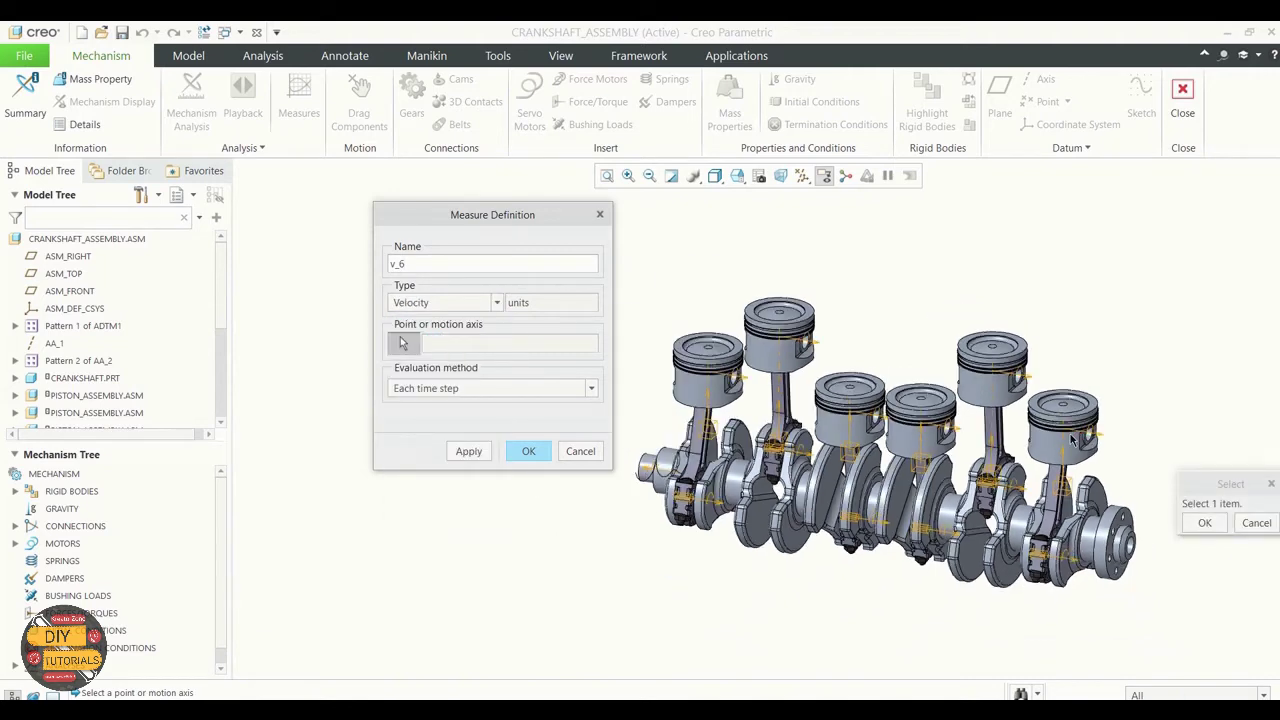
pyautogui.scroll(2, 1072, 440)
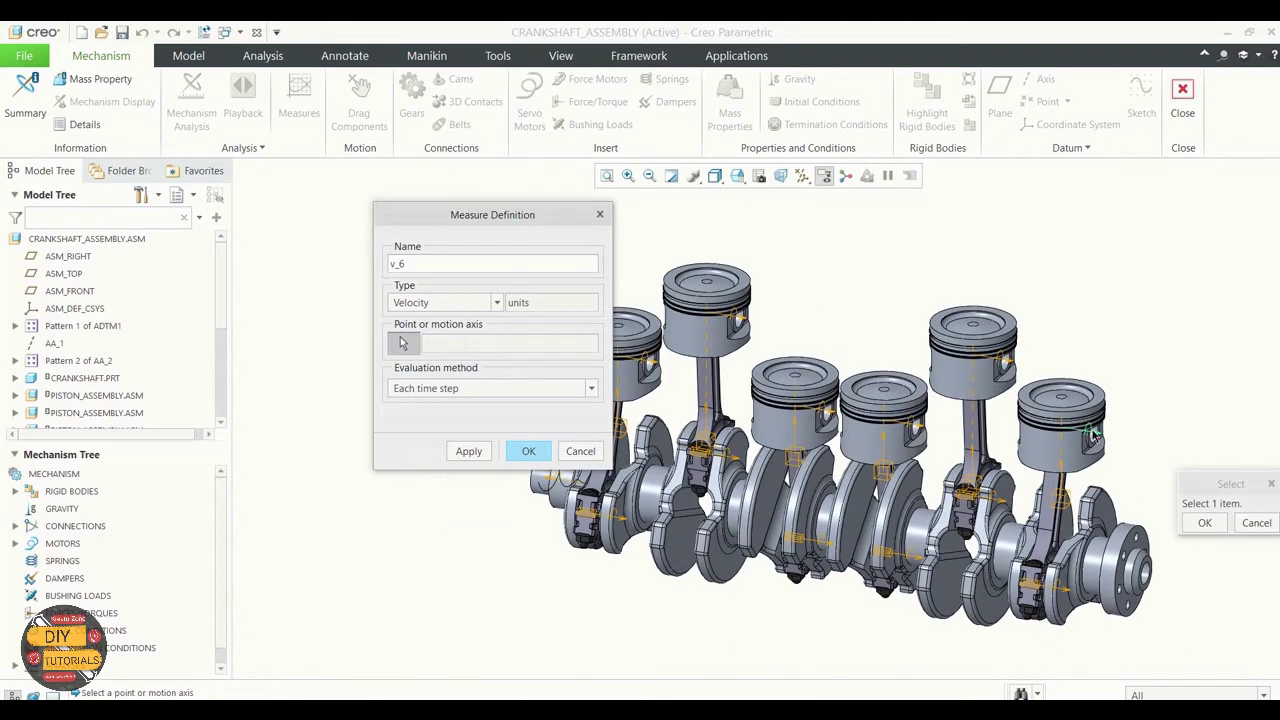
pyautogui.click(1093, 436)
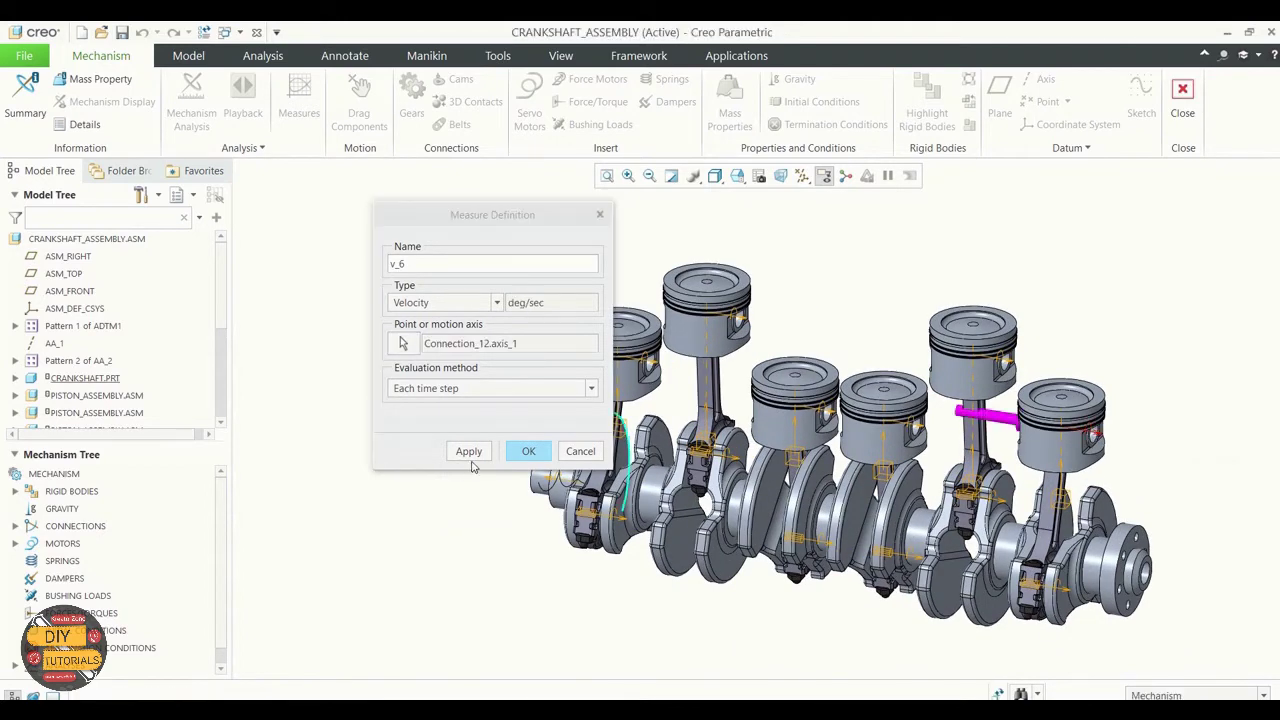
pyautogui.click(528, 451)
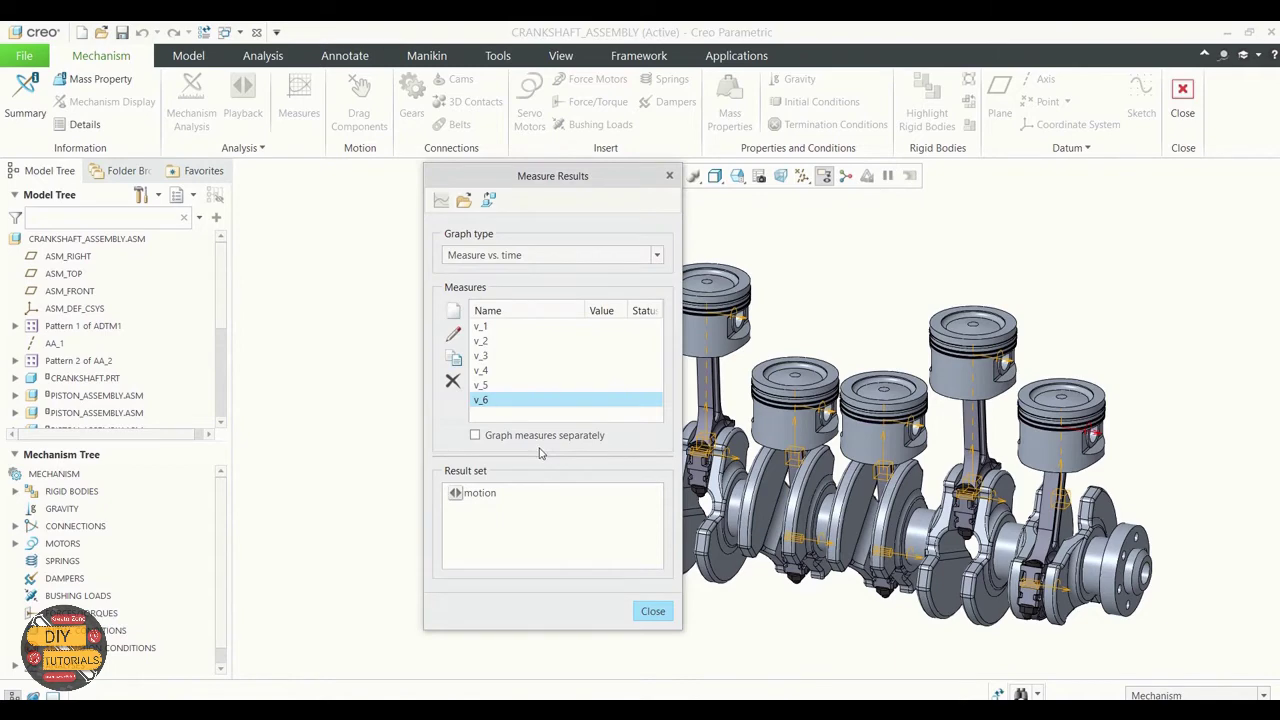
# Graph measures v_1, v_2 and v_3 against time for the motion result set.
pyautogui.moveTo(481, 326); pyautogui.dragTo(494, 367)
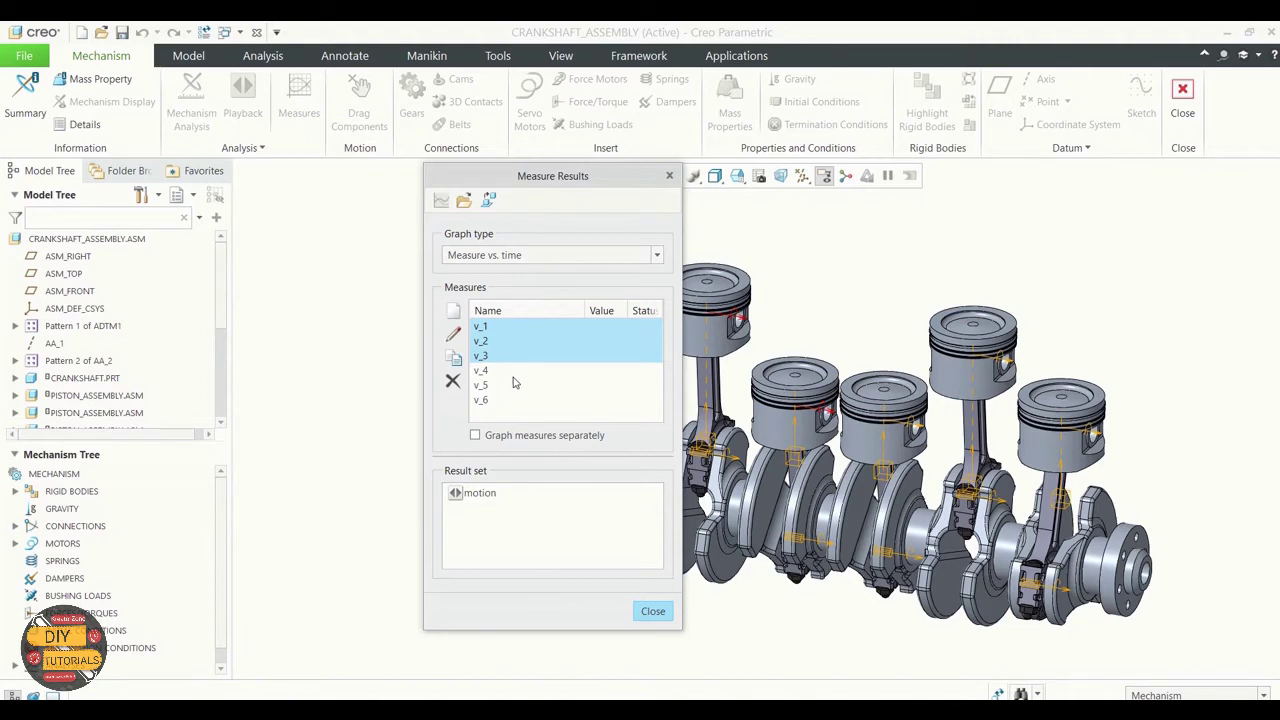
pyautogui.click(480, 493)
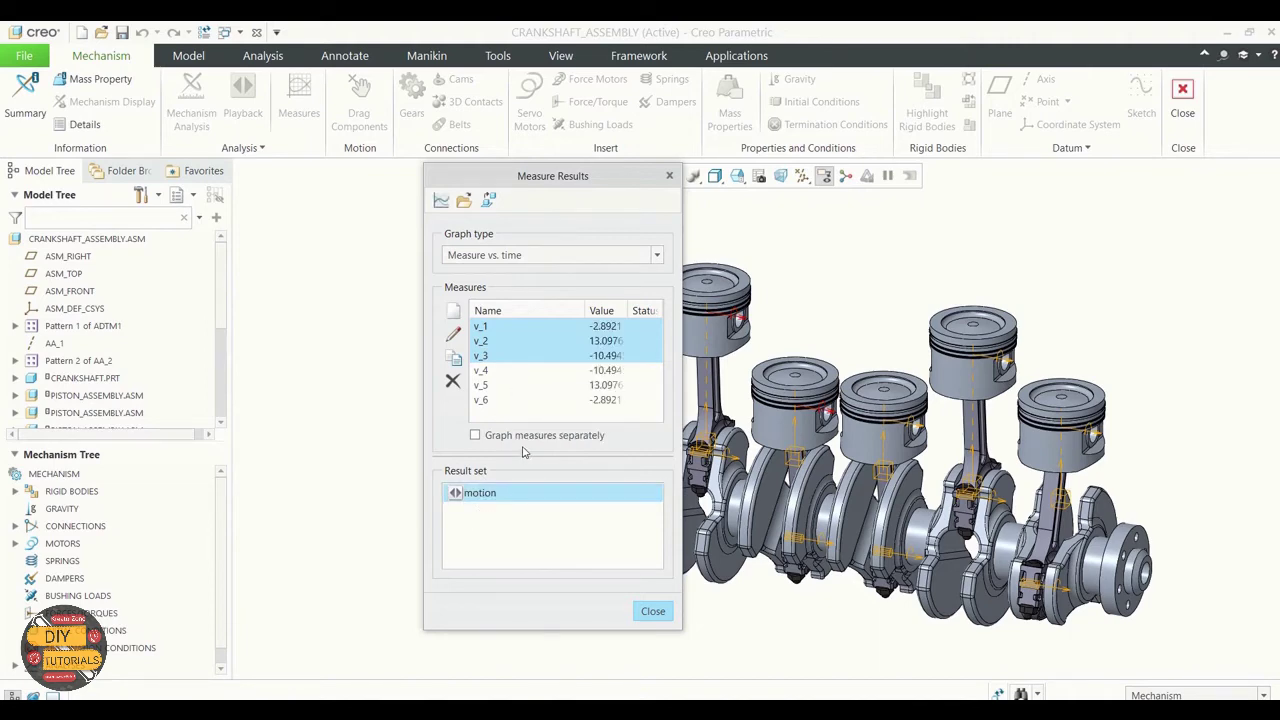
pyautogui.click(442, 202)
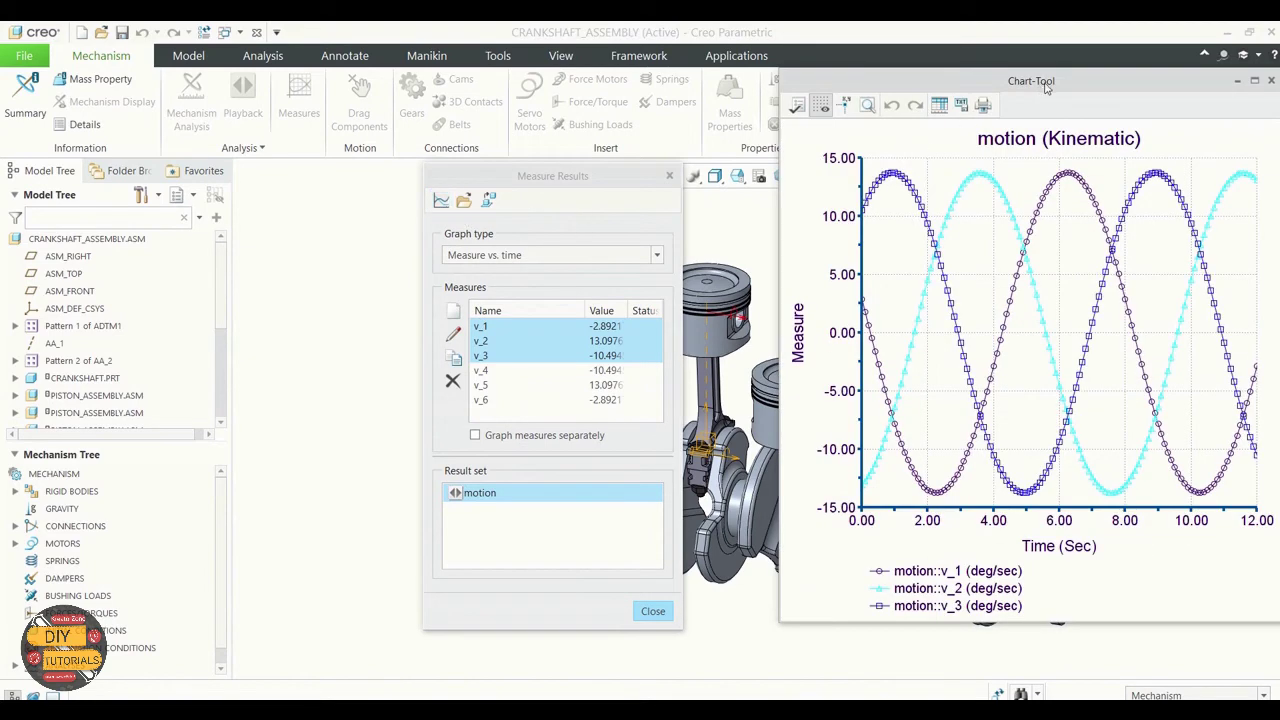
# Move the chart and Measure Results windows off the crankshaft, then close Measure Results.
pyautogui.moveTo(1056, 85); pyautogui.dragTo(954, 123)
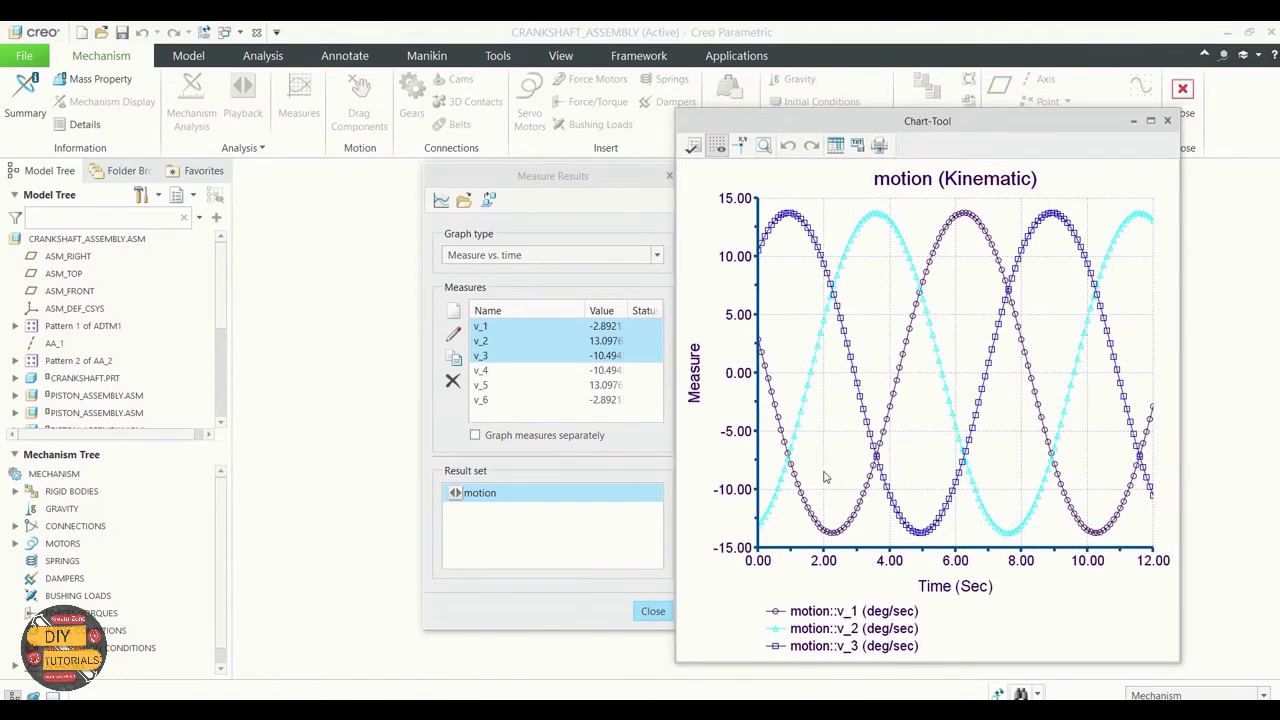
pyautogui.moveTo(554, 178); pyautogui.dragTo(377, 197)
pyautogui.moveTo(946, 122); pyautogui.dragTo(1062, 135)
pyautogui.scroll(-6, 650, 270)
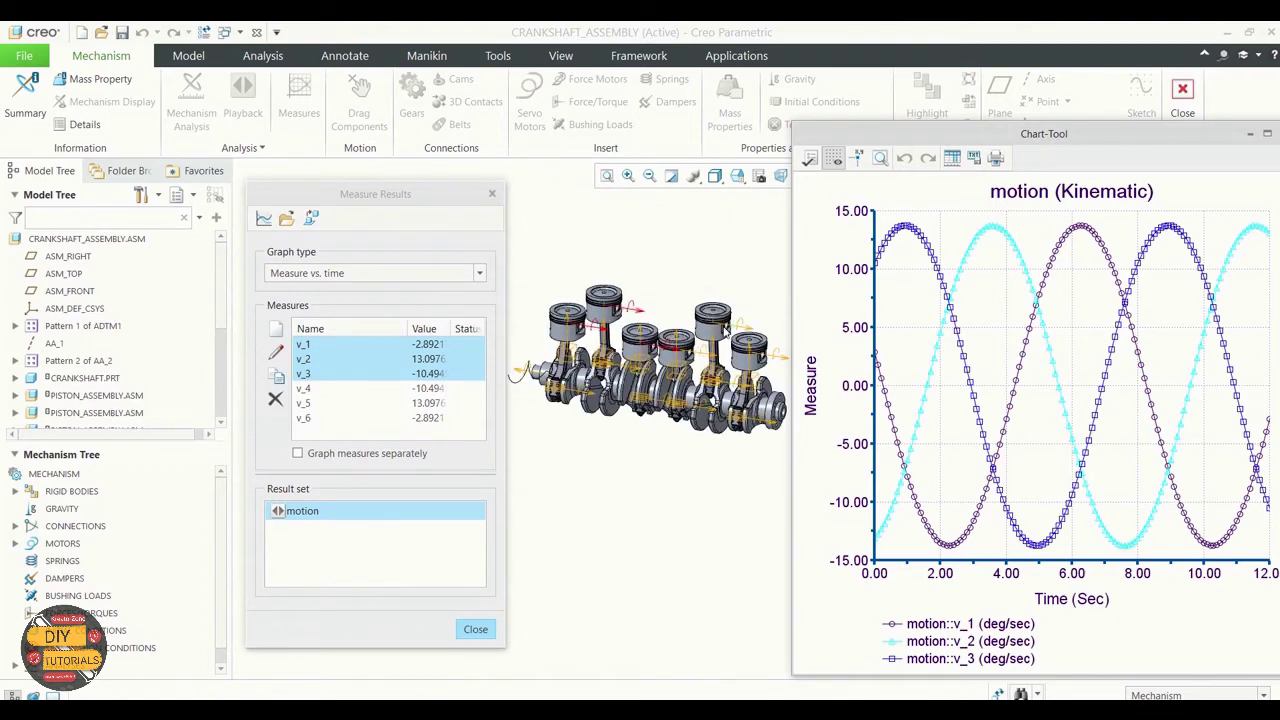
pyautogui.scroll(2, 725, 330)
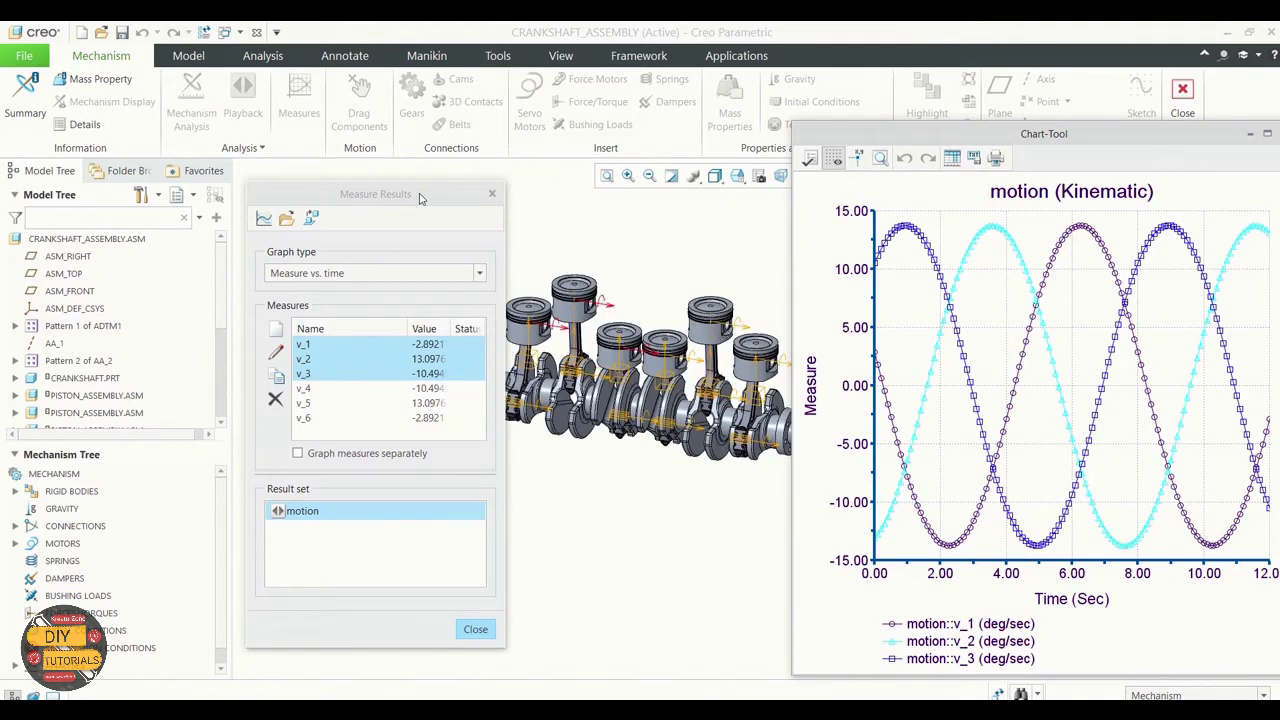
pyautogui.moveTo(420, 197); pyautogui.dragTo(236, 204)
pyautogui.scroll(-2, 422, 275)
pyautogui.scroll(2, 480, 275)
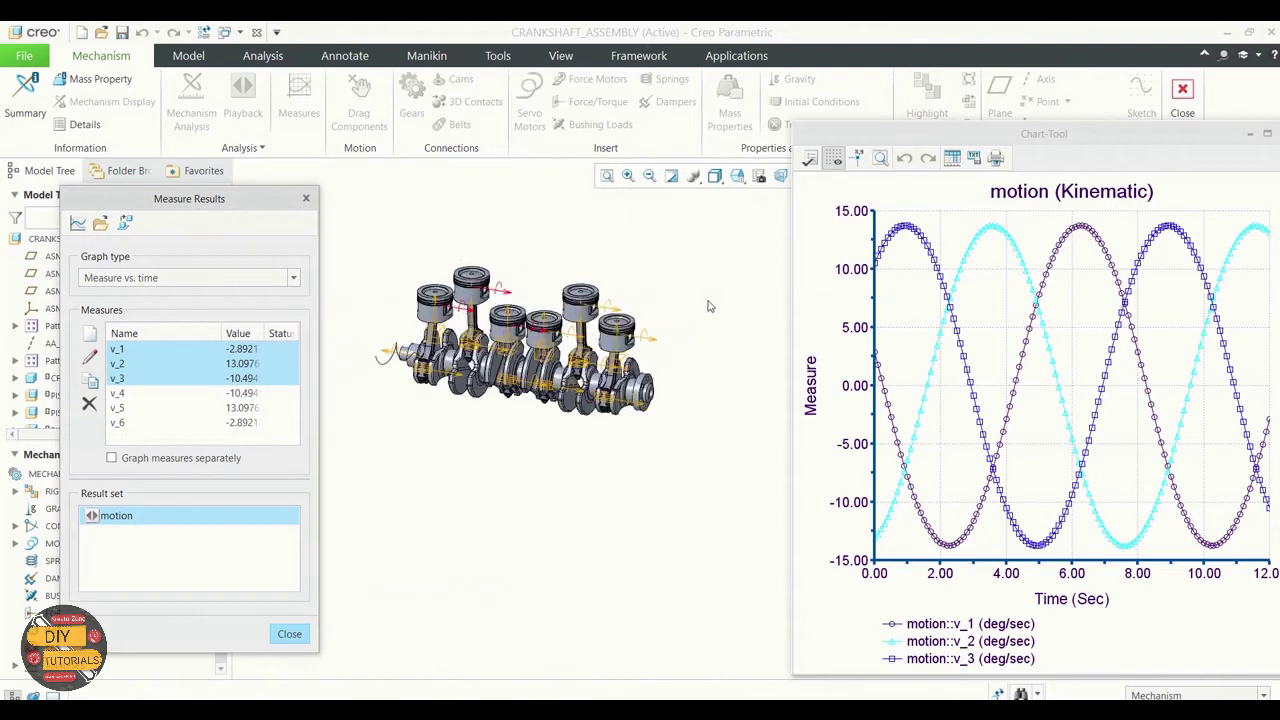
pyautogui.scroll(2, 480, 316)
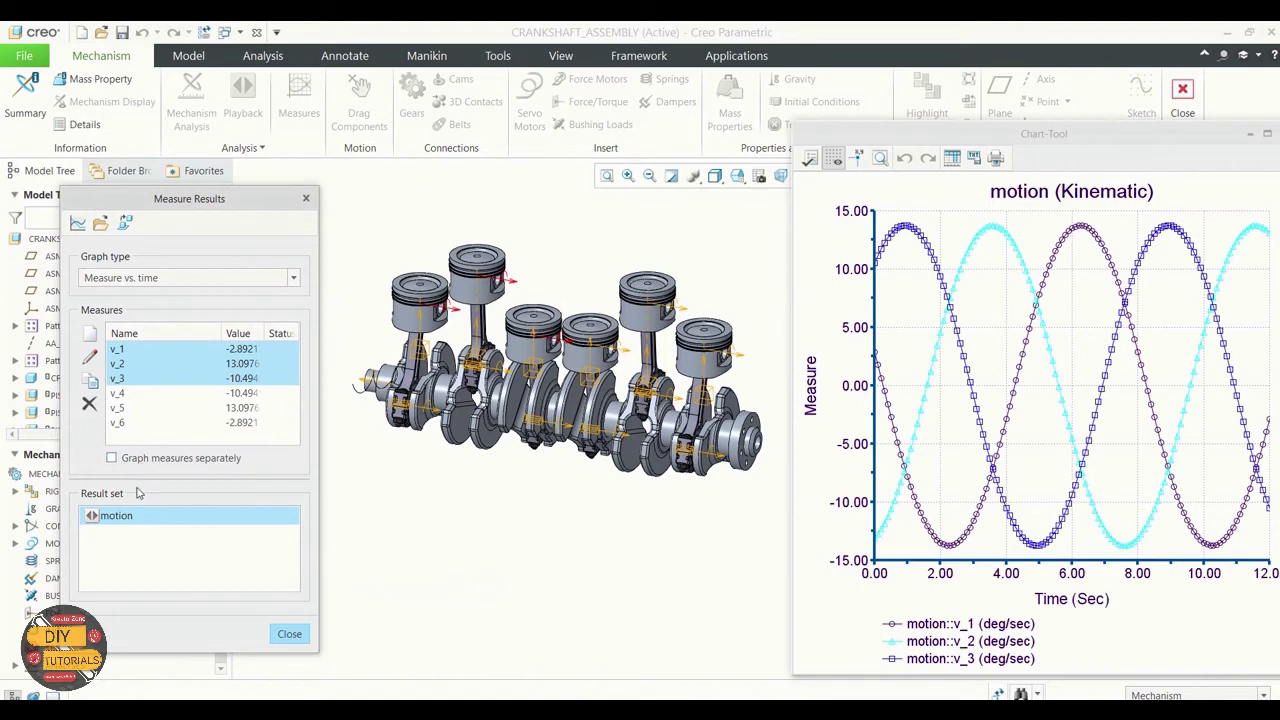
pyautogui.click(288, 635)
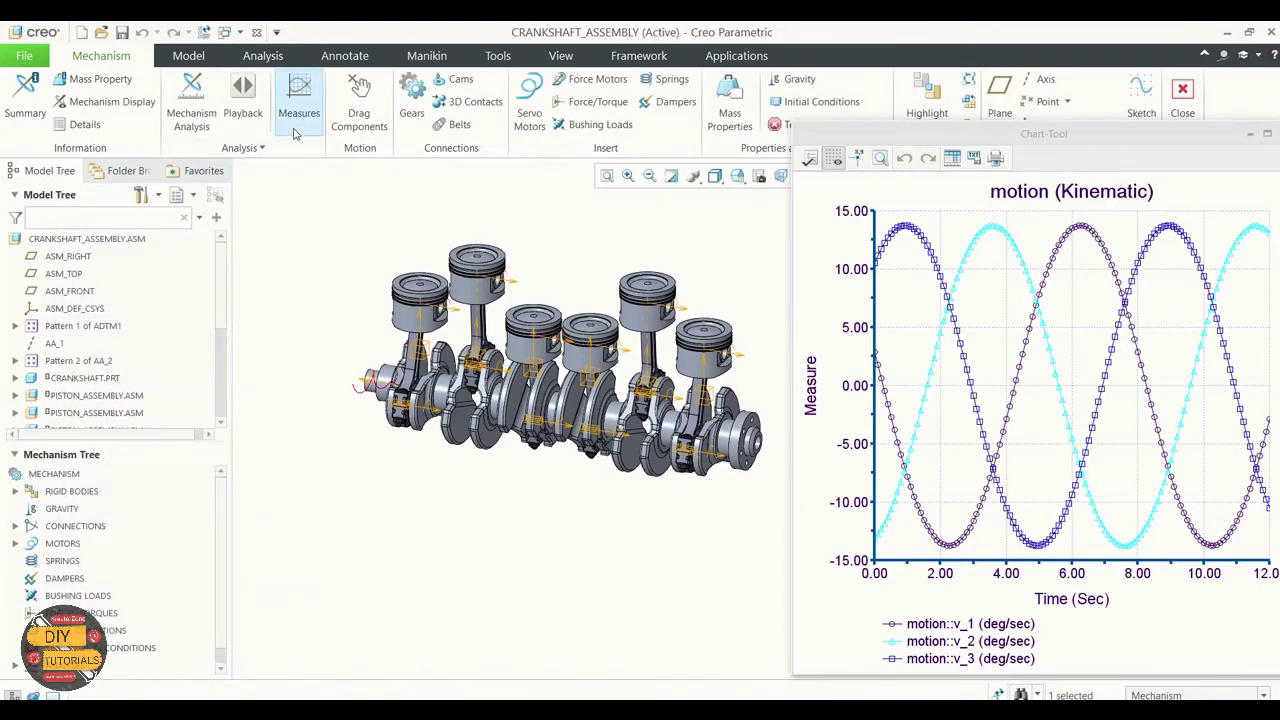
# Open Playbacks and launch the Animate player for the motion result set at frame 0.
pyautogui.click(256, 105)
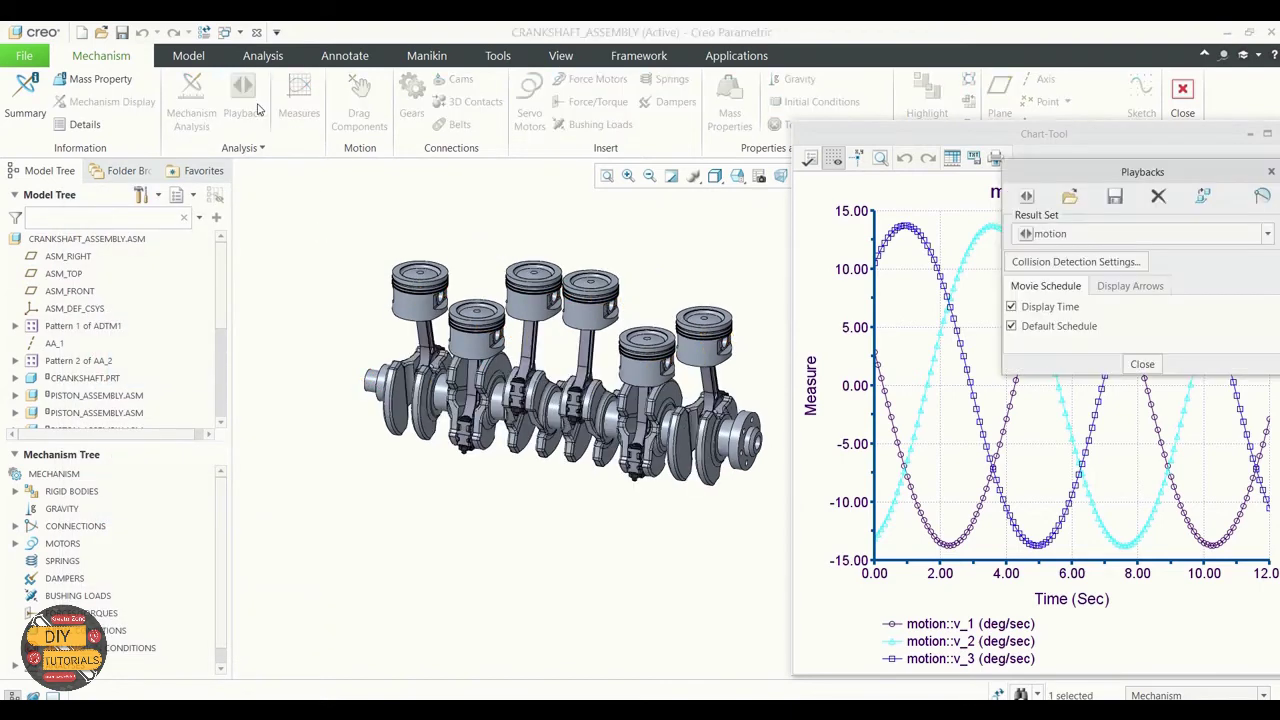
pyautogui.moveTo(1068, 175); pyautogui.dragTo(138, 421)
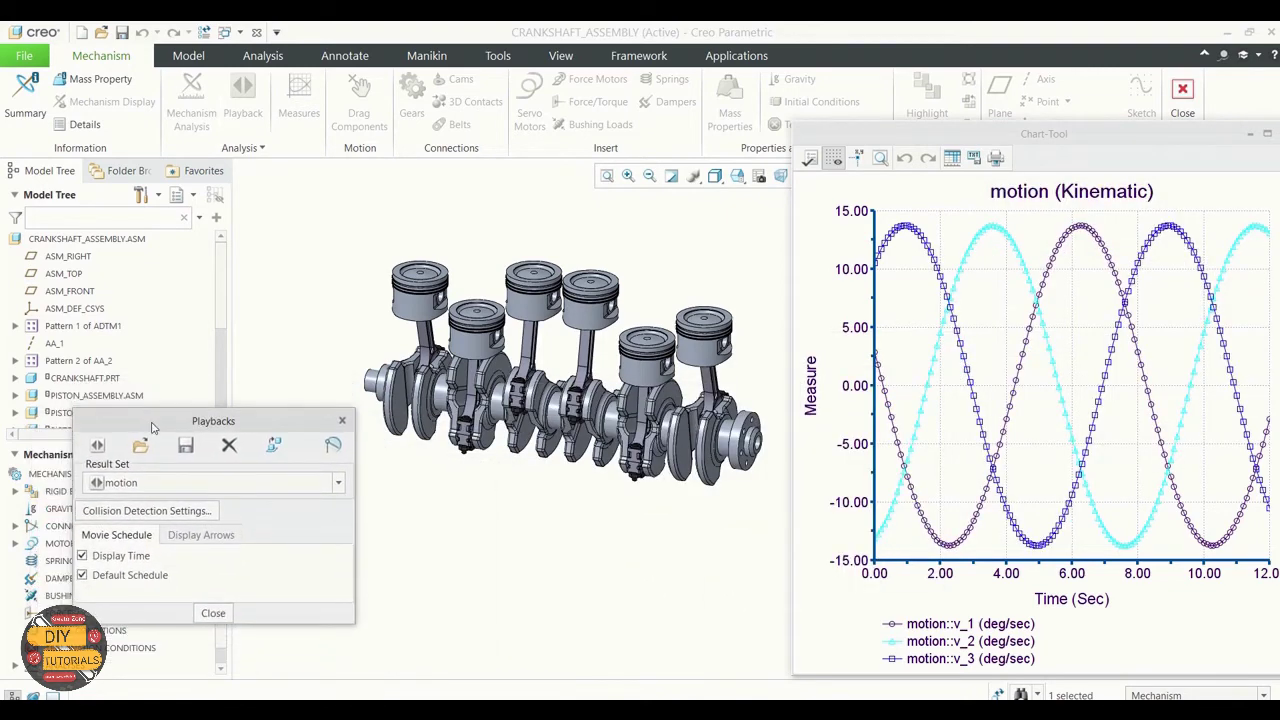
pyautogui.click(97, 446)
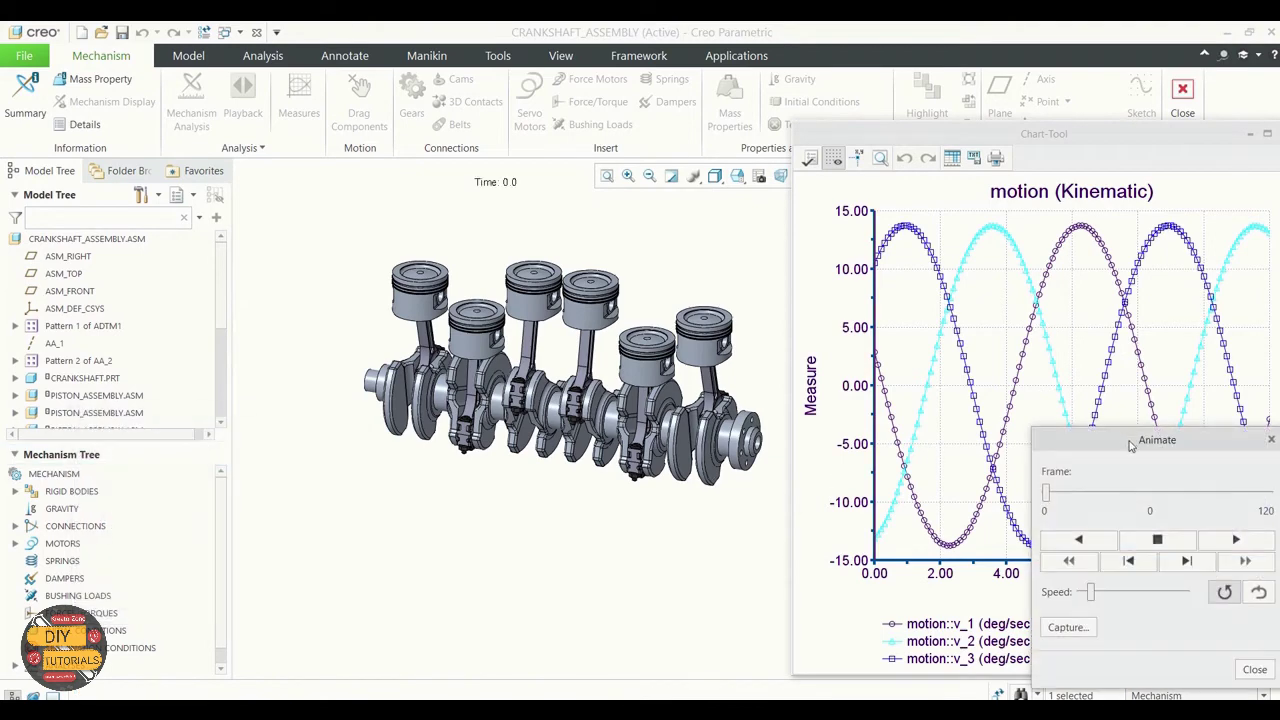
# Play, stop and rewind the crankshaft animation to frame 0, then replay it at a faster speed.
pyautogui.moveTo(1130, 445); pyautogui.dragTo(136, 397)
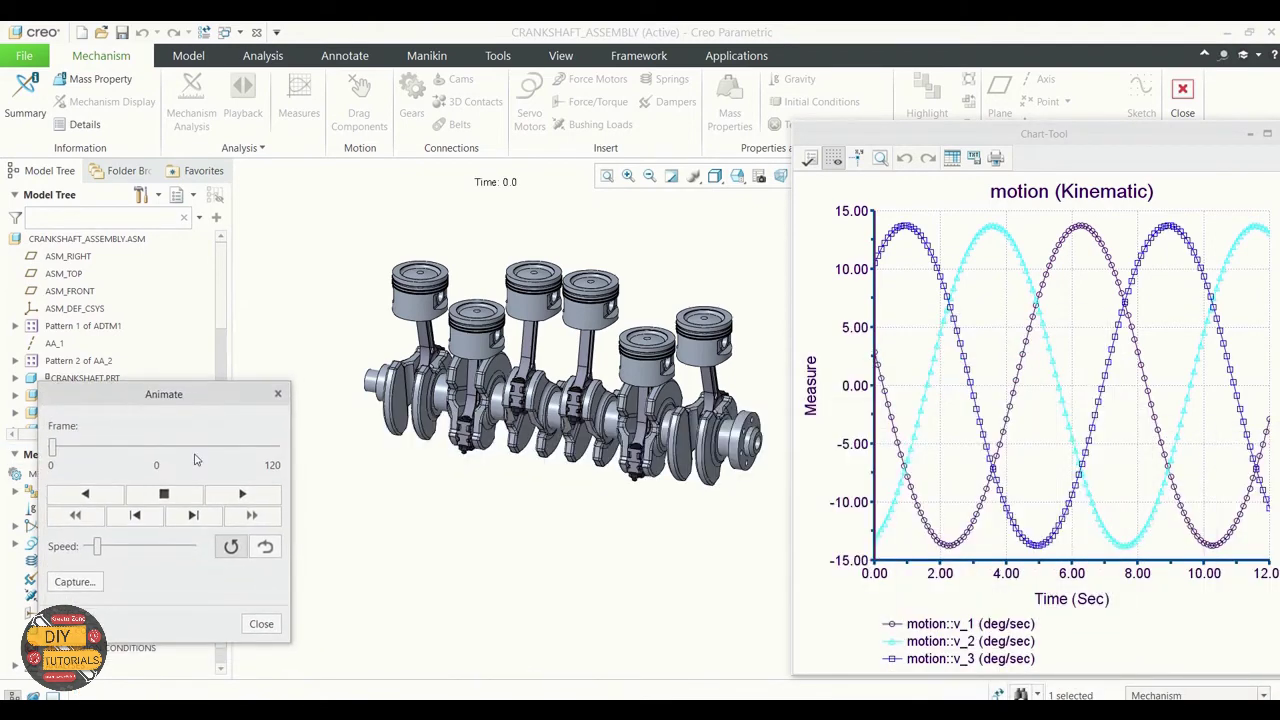
pyautogui.click(231, 499)
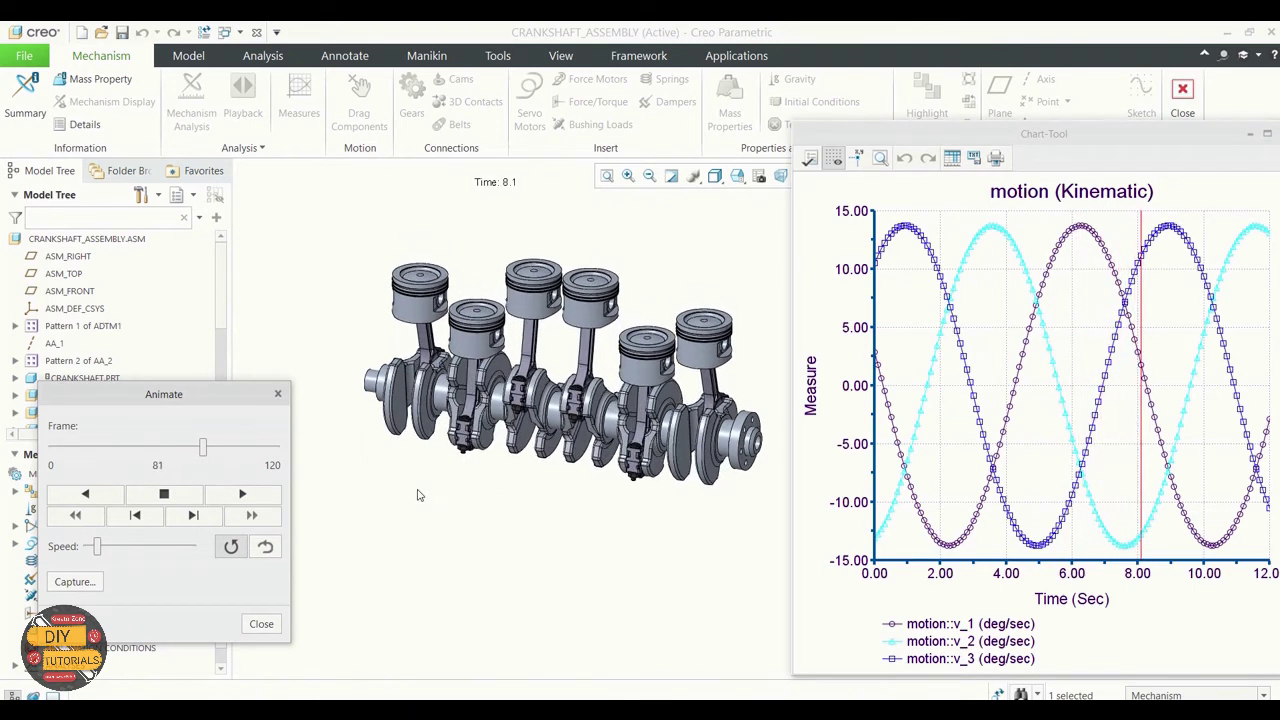
pyautogui.click(164, 497)
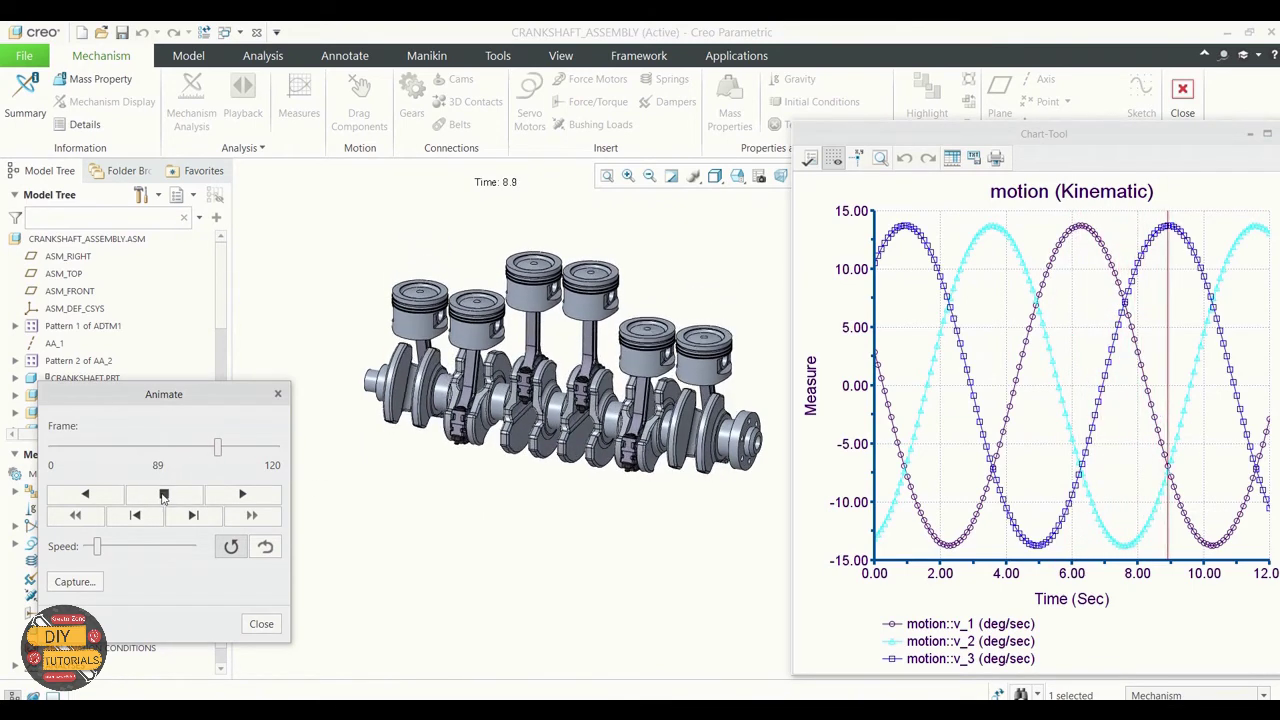
pyautogui.click(75, 515)
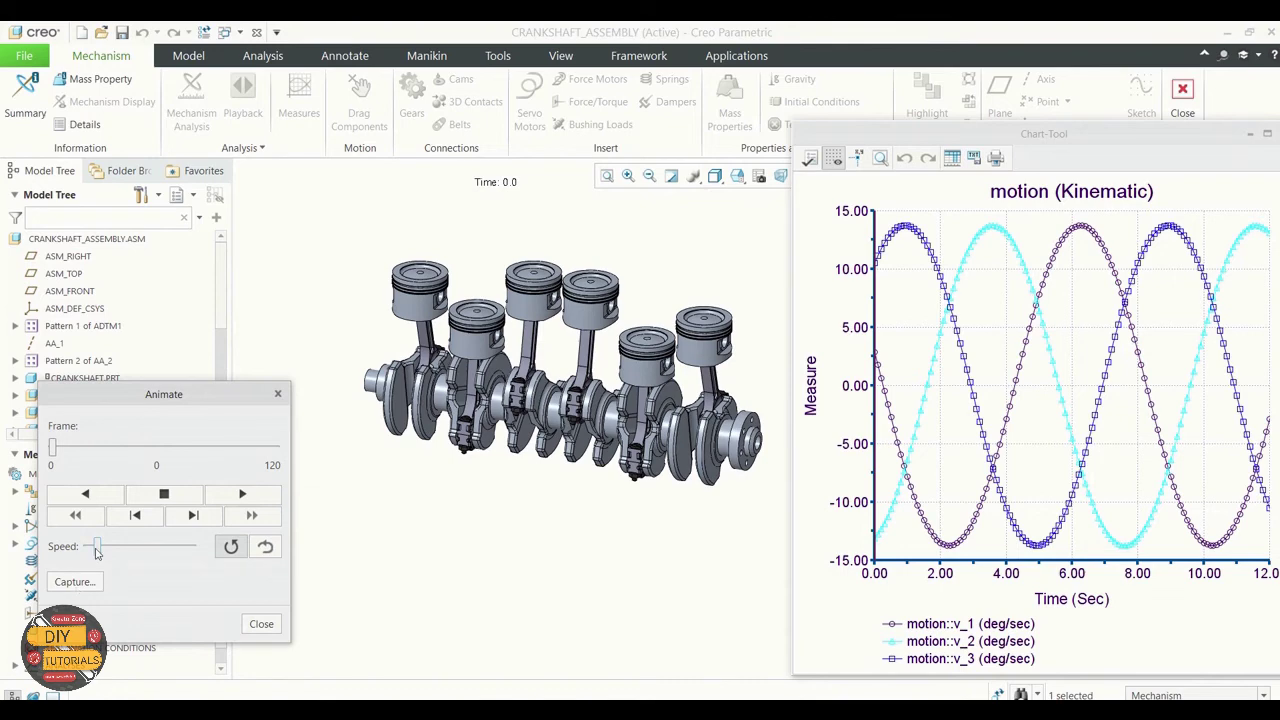
pyautogui.moveTo(97, 547); pyautogui.dragTo(154, 551)
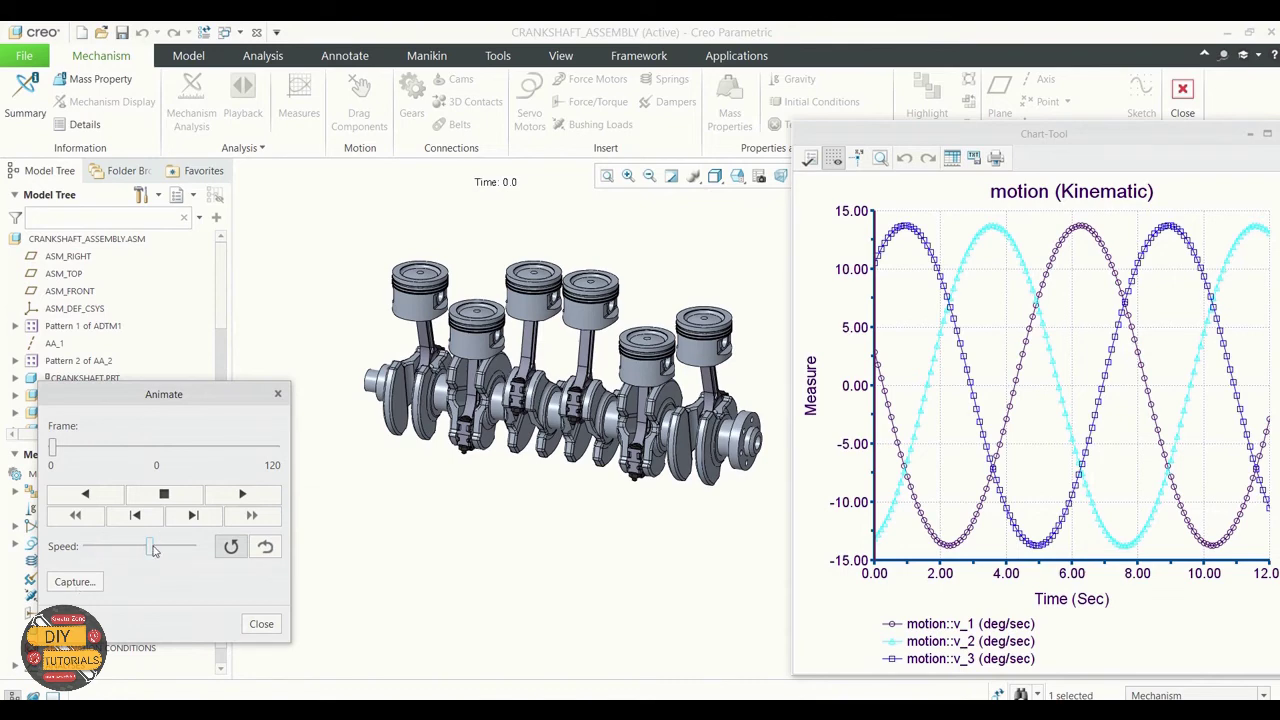
pyautogui.click(241, 496)
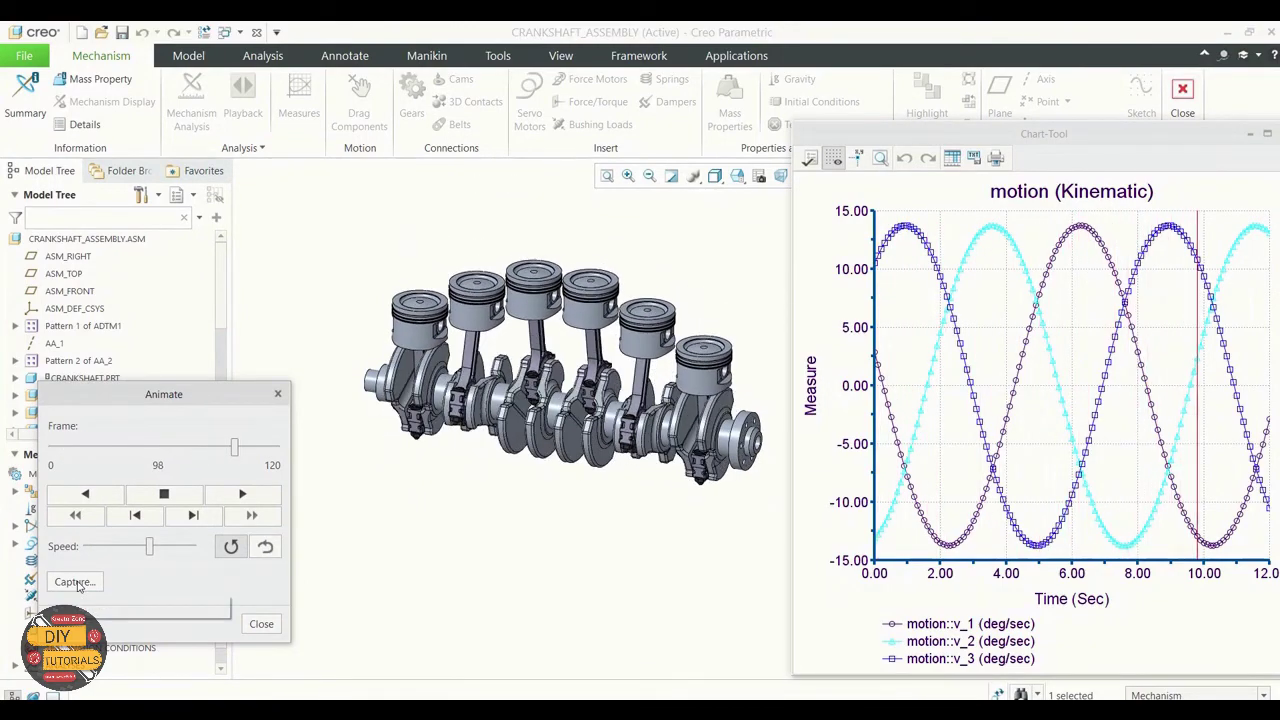
pyautogui.click(75, 582)
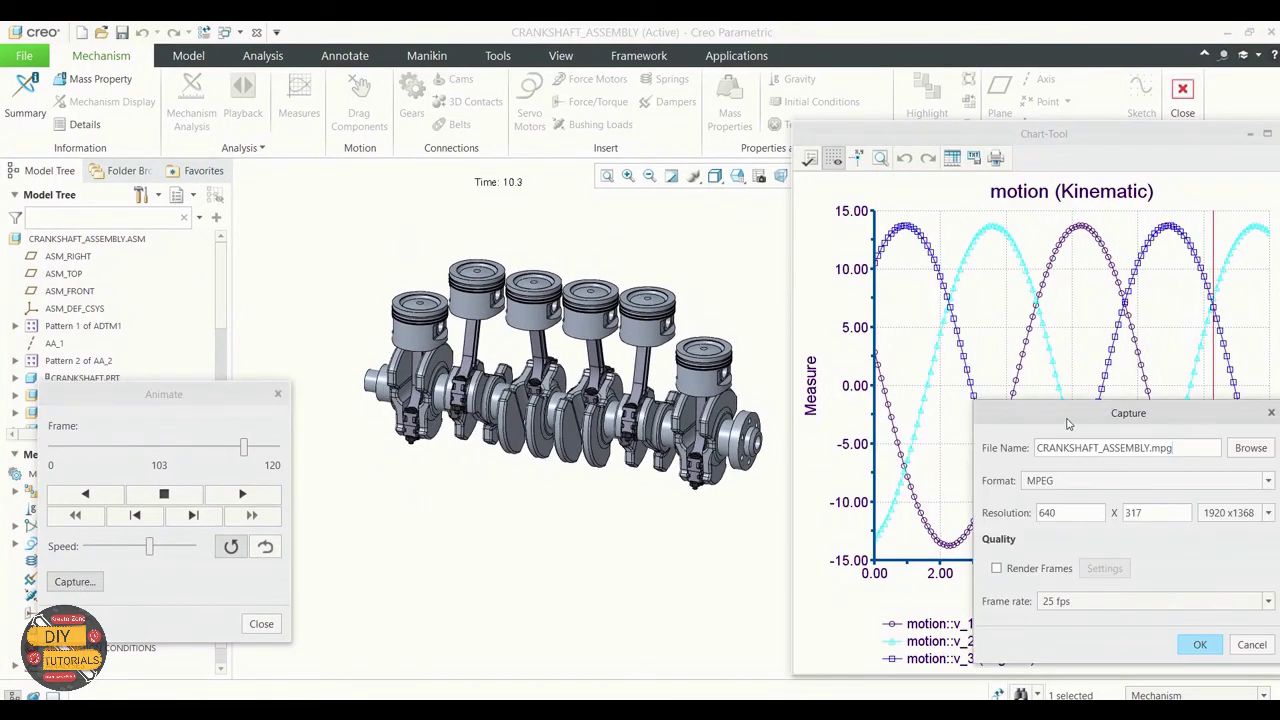
pyautogui.moveTo(1068, 423); pyautogui.dragTo(547, 331)
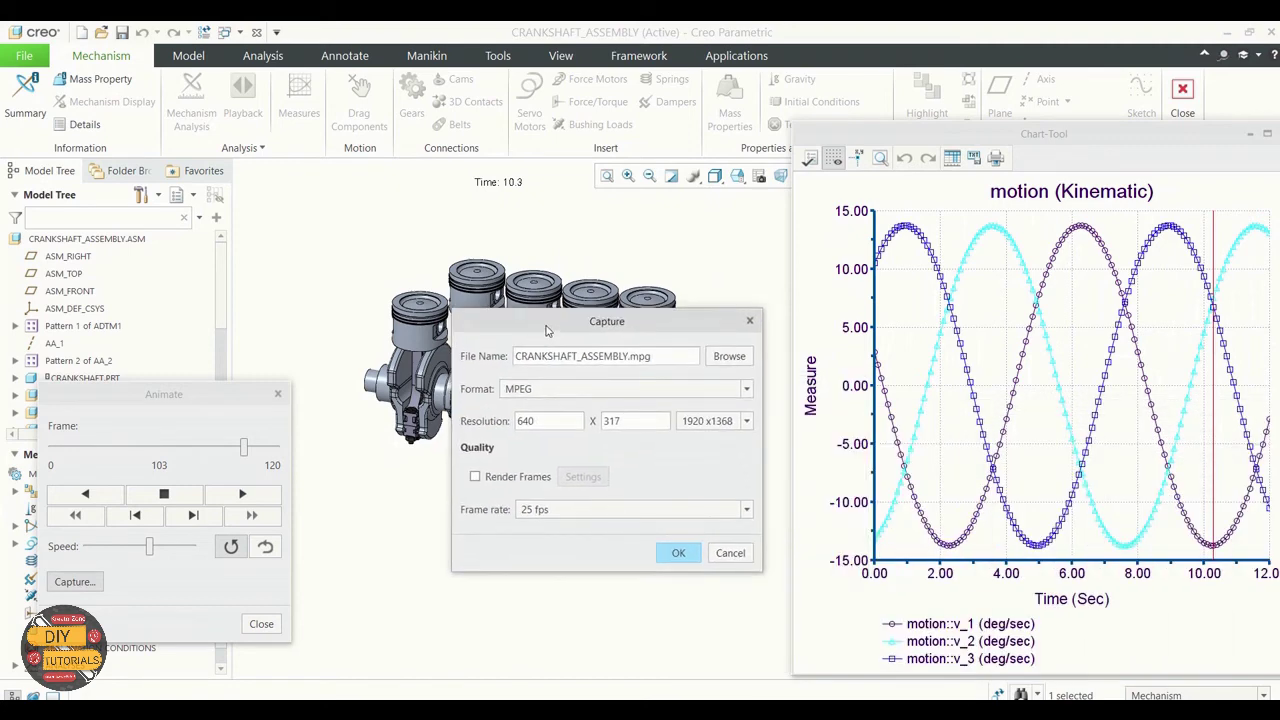
pyautogui.click(747, 422)
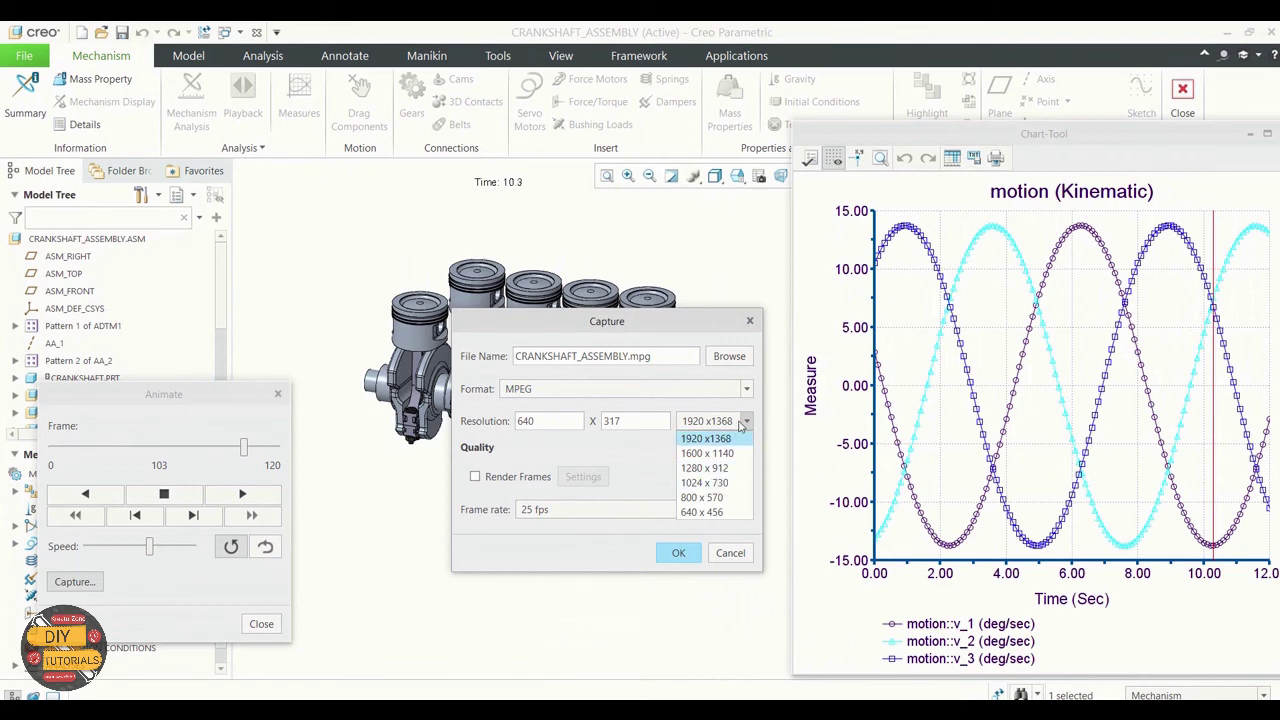
pyautogui.click(745, 424)
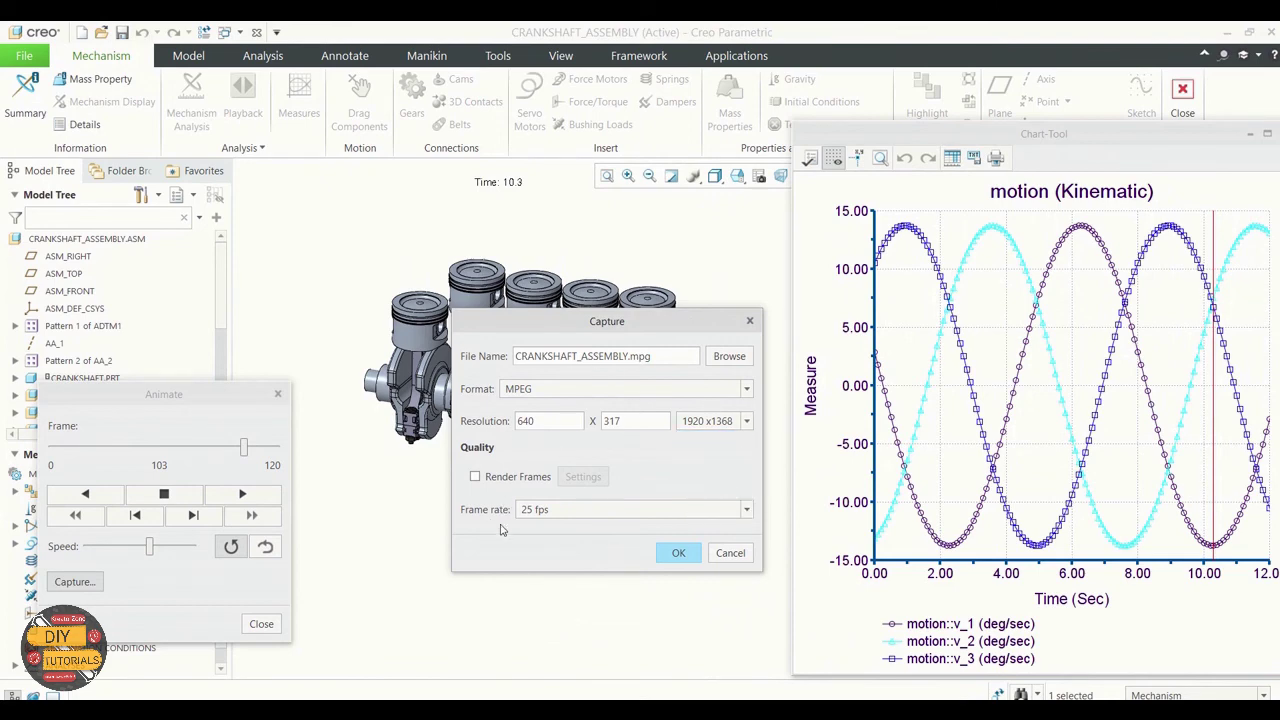
pyautogui.click(590, 513)
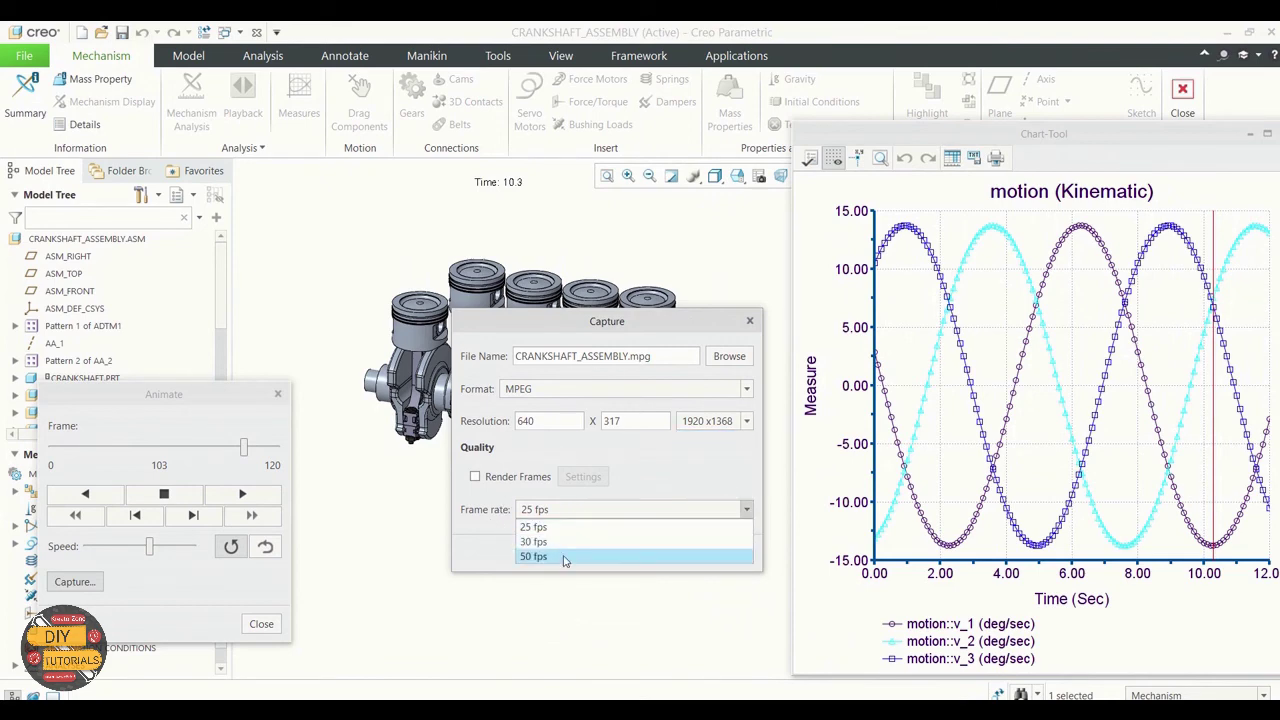
pyautogui.click(590, 513)
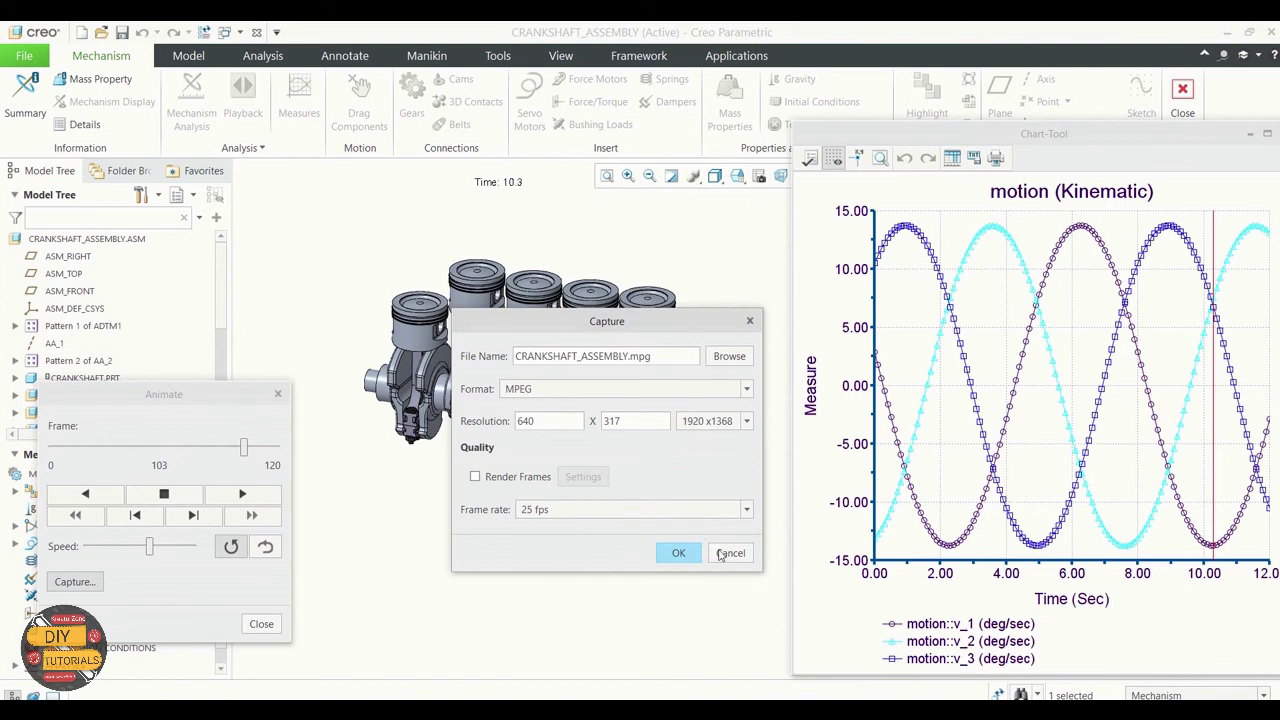
pyautogui.click(721, 554)
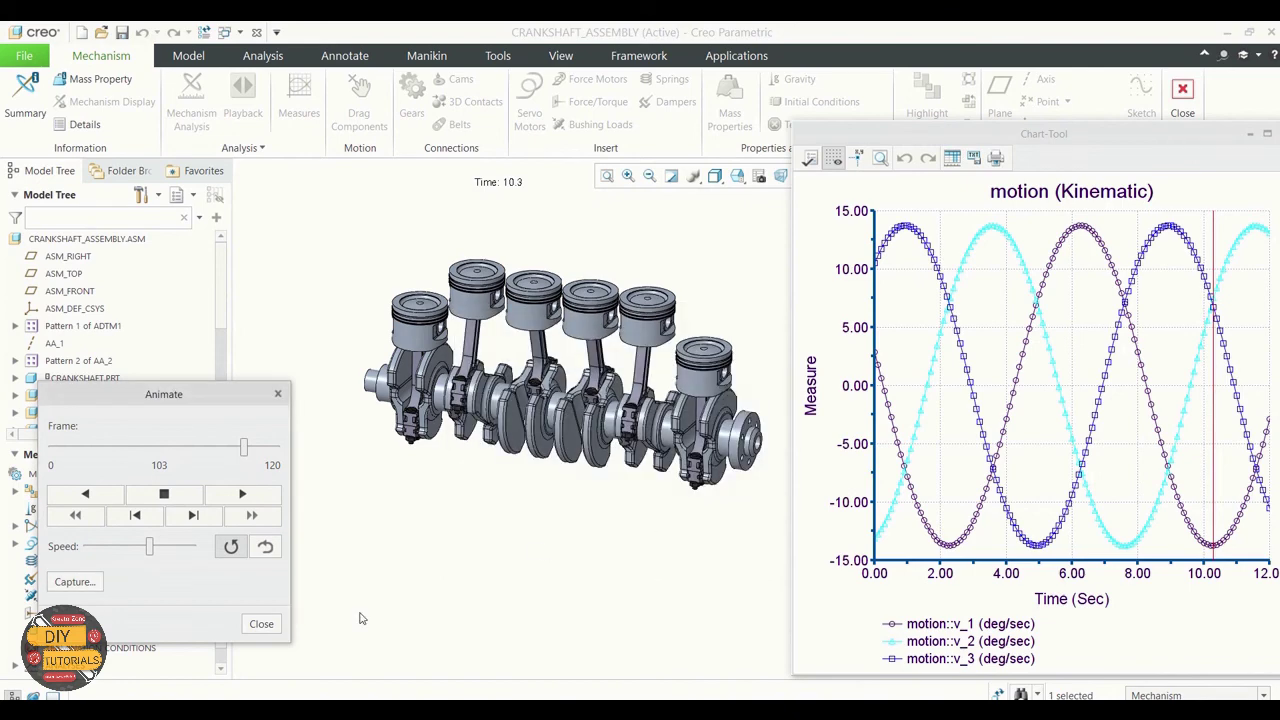
# Close the Animate dialog and the Playbacks dialog.
pyautogui.moveTo(213, 399); pyautogui.dragTo(224, 330)
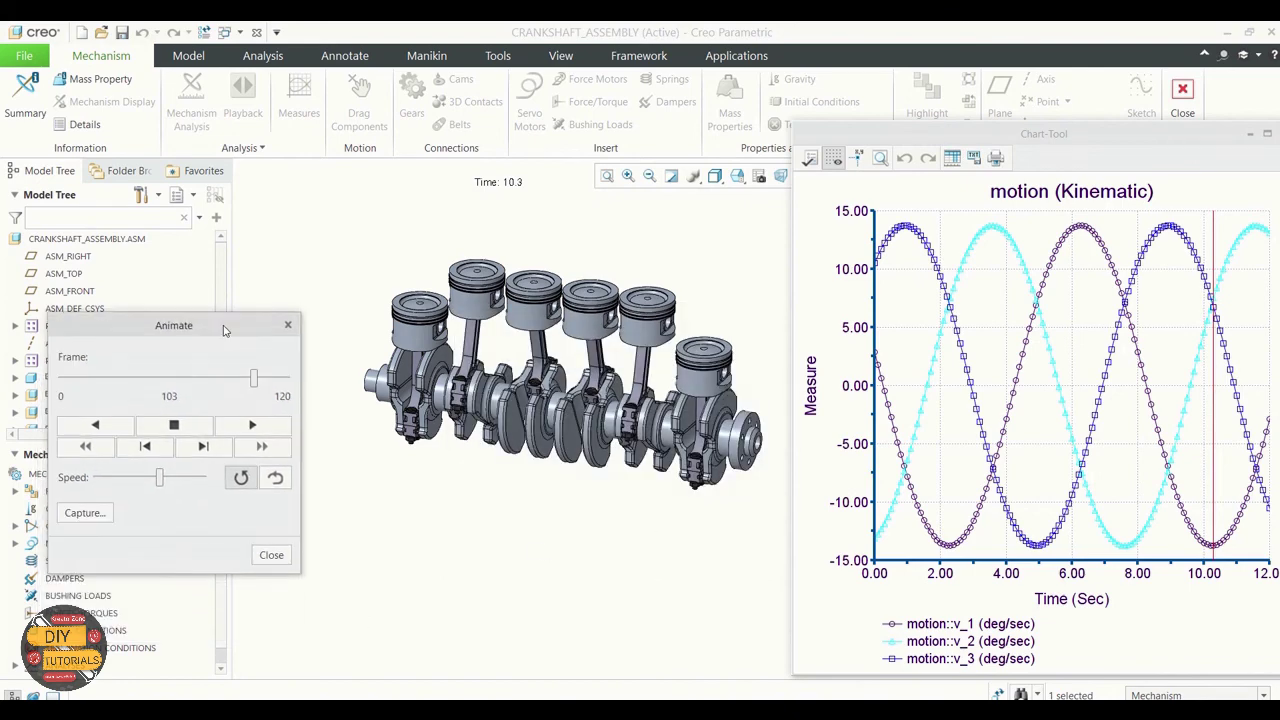
pyautogui.click(270, 555)
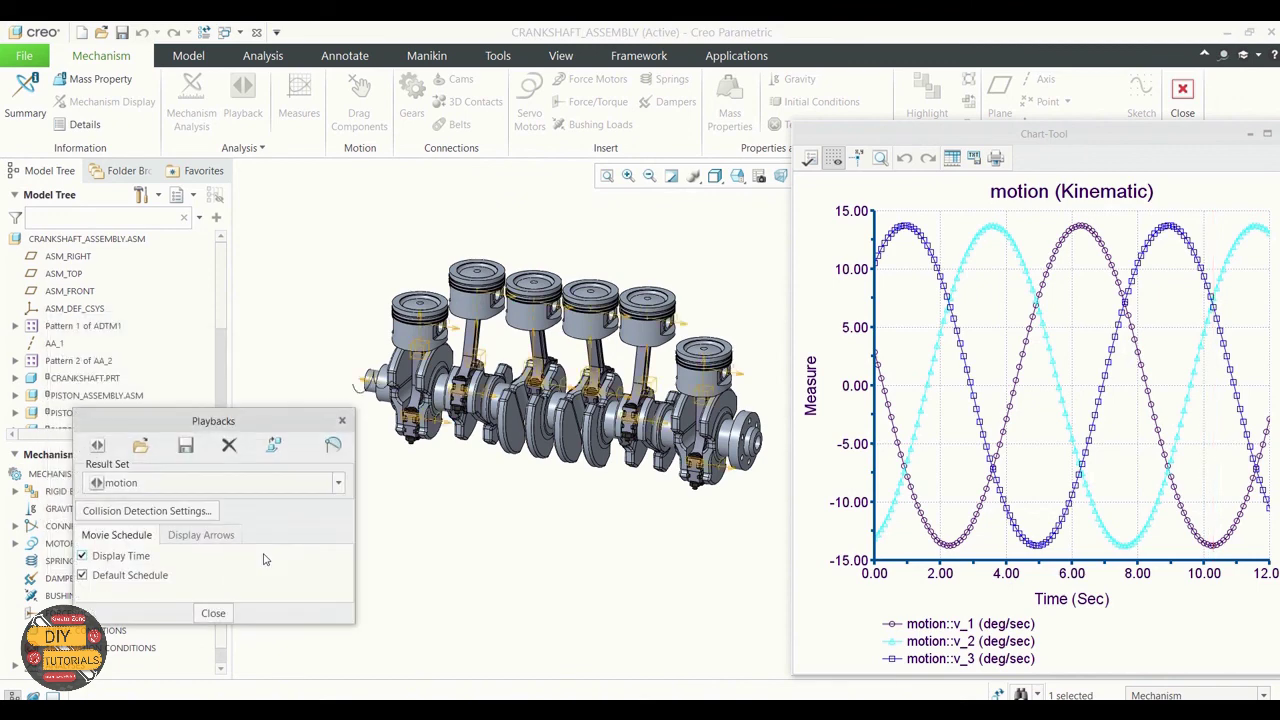
pyautogui.moveTo(280, 427); pyautogui.dragTo(284, 327)
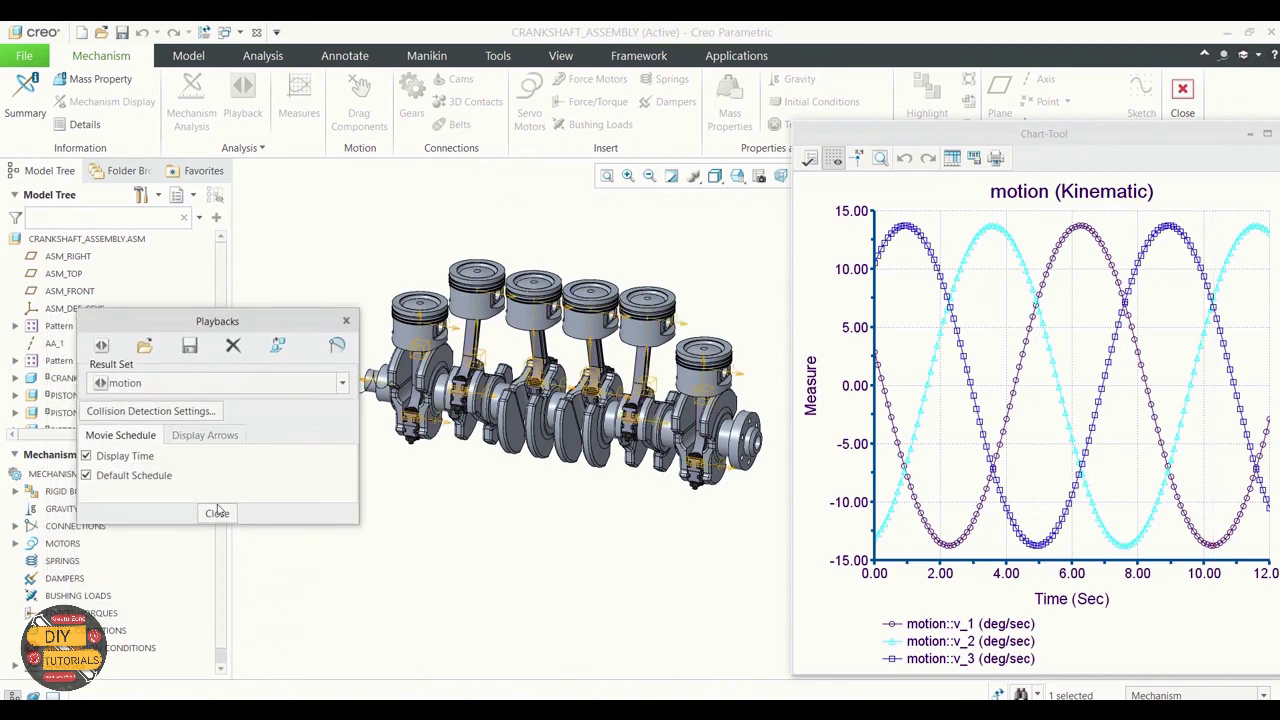
pyautogui.click(217, 514)
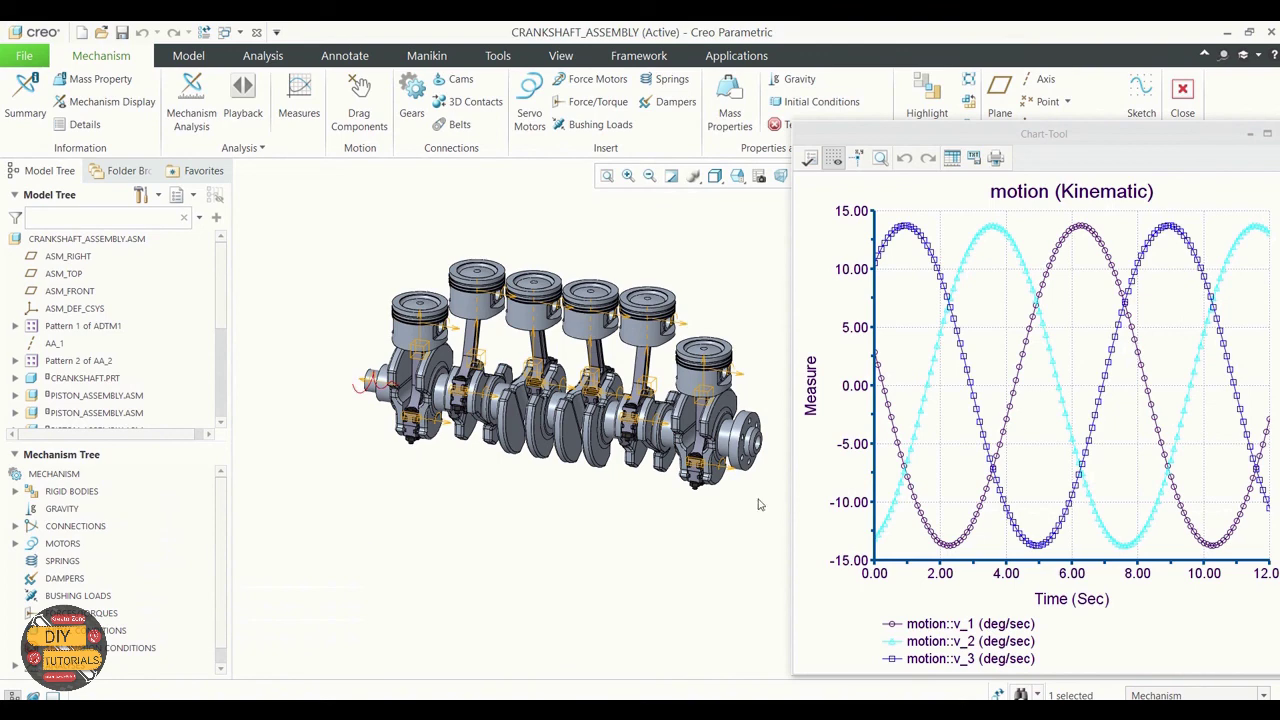
# Close the Chart-Tool velocity graph window.
pyautogui.moveTo(1174, 140); pyautogui.dragTo(1036, 137)
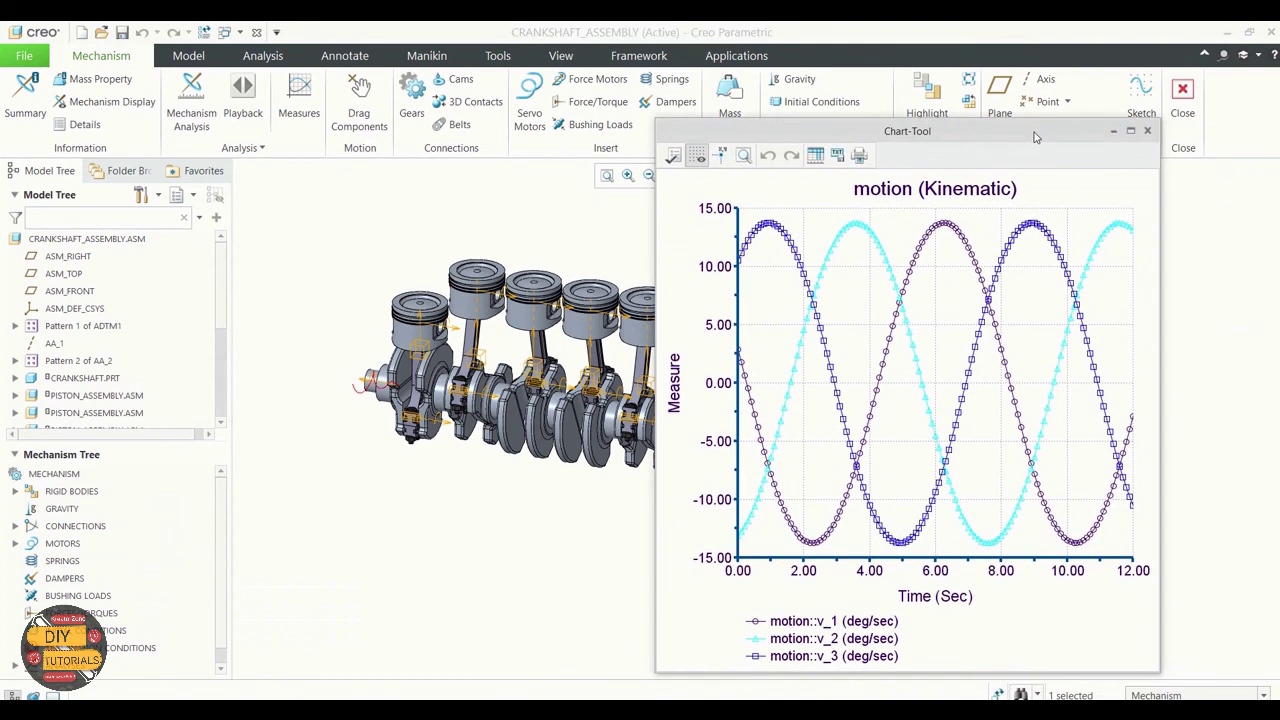
pyautogui.click(1147, 131)
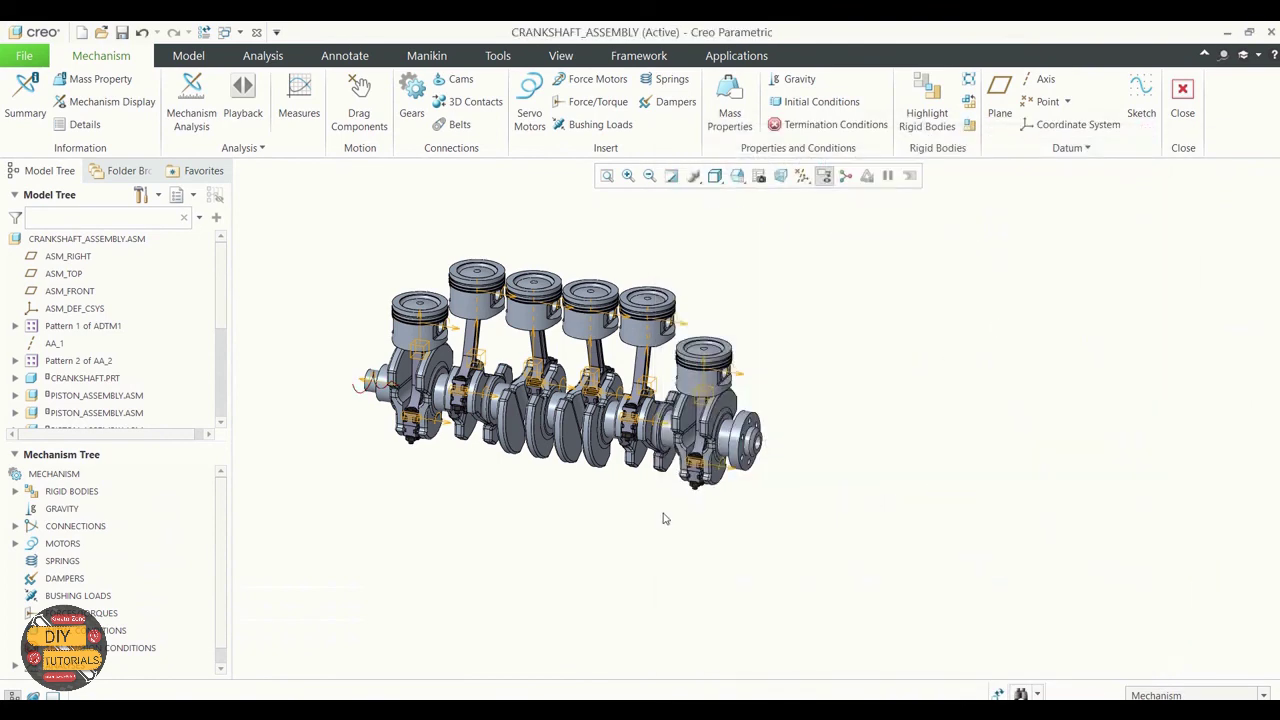
pyautogui.scroll(3, 542, 566)
pyautogui.scroll(1, 494, 543)
pyautogui.scroll(-5, 516, 543)
pyautogui.scroll(-2, 516, 543)
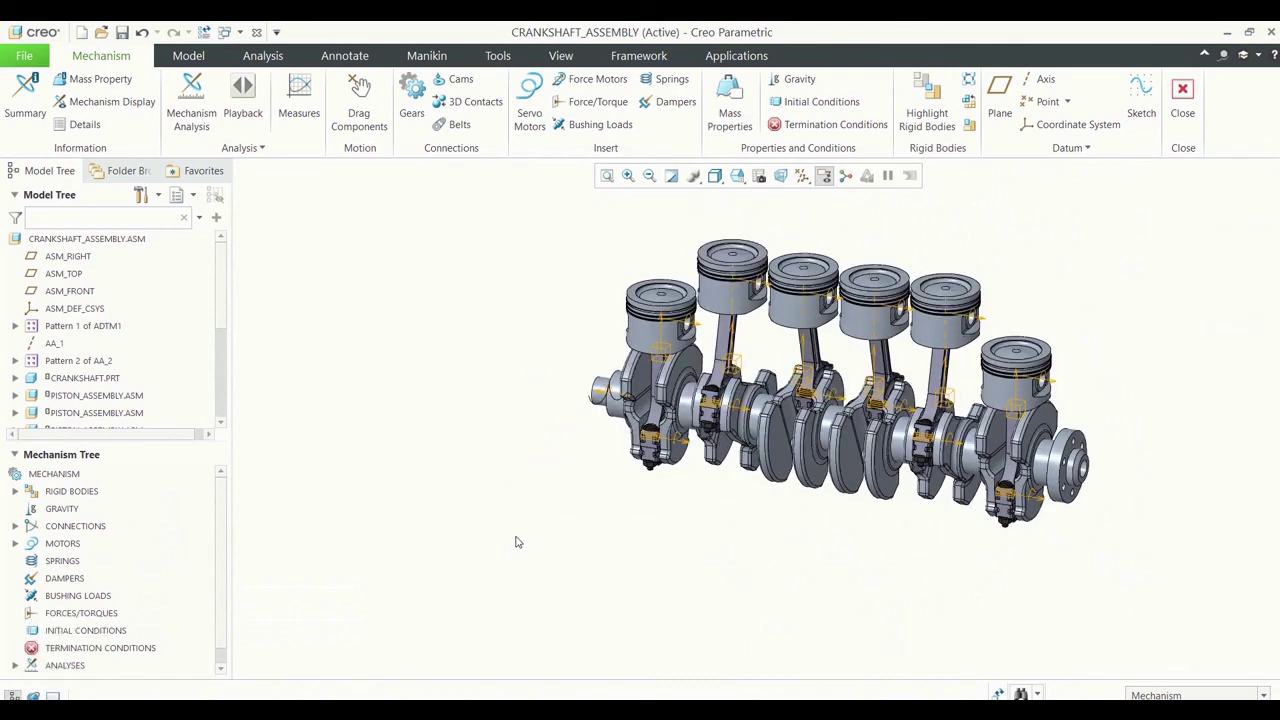